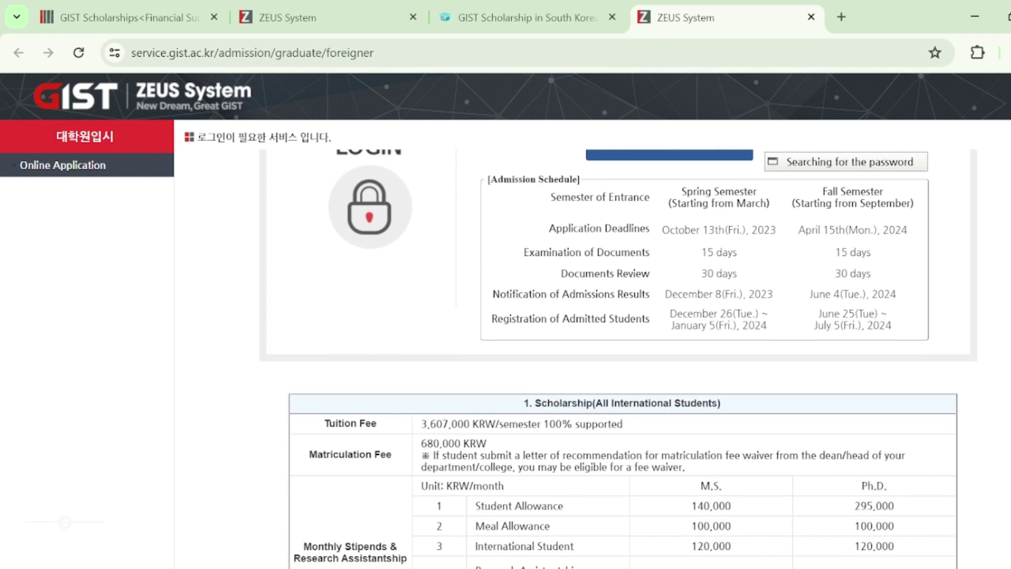
Review the admission schedule, scholarship benefits and mandatory application requirements for international students
{"action": "scroll", "coordinate": [980, 201], "scroll_direction": "down", "scroll_amount": 3}
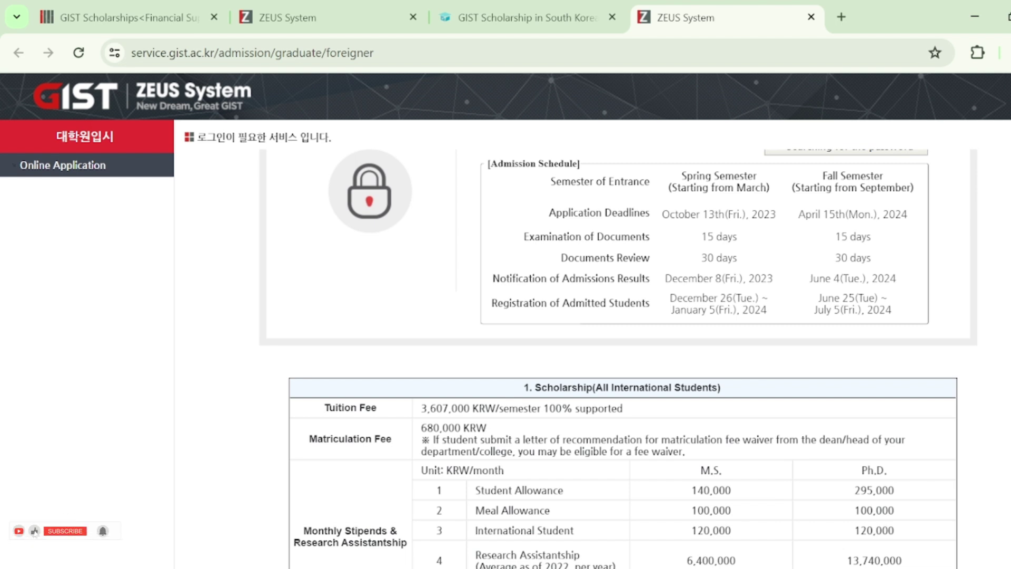
{"action": "scroll", "coordinate": [621, 358], "scroll_direction": "down", "scroll_amount": 1}
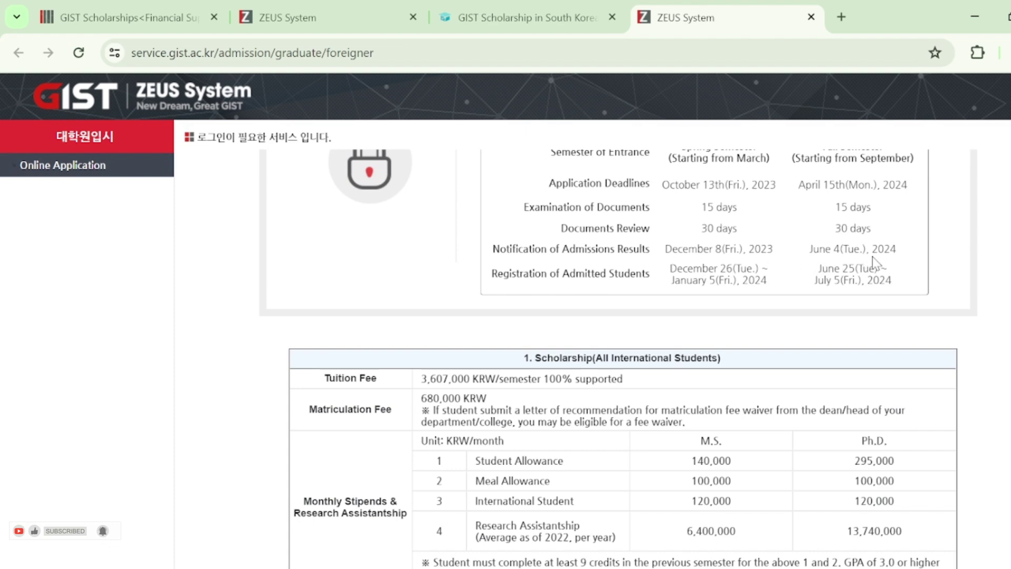
{"action": "scroll", "coordinate": [927, 263], "scroll_direction": "down", "scroll_amount": 6}
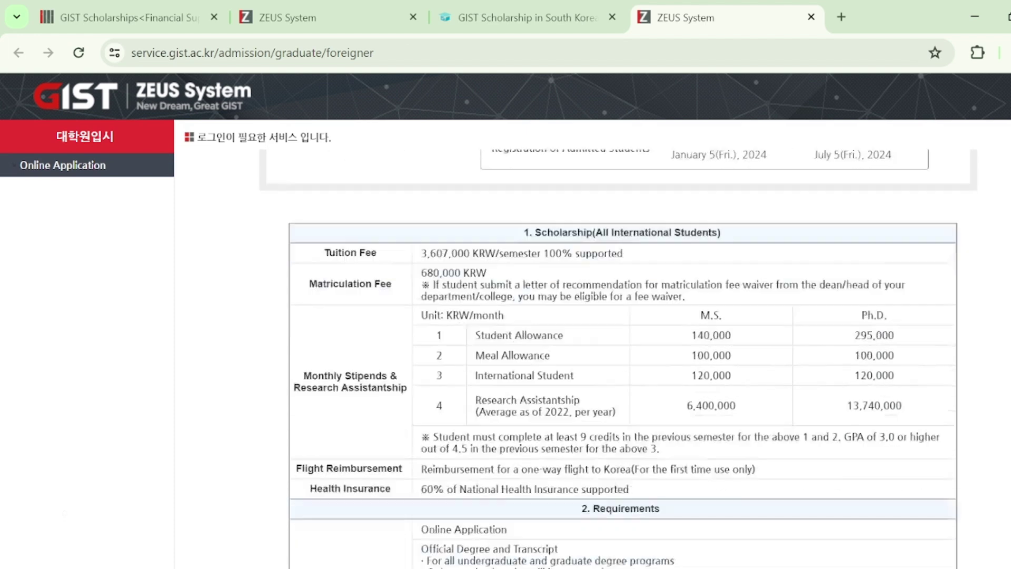
{"action": "scroll", "coordinate": [621, 358], "scroll_direction": "down", "scroll_amount": 5}
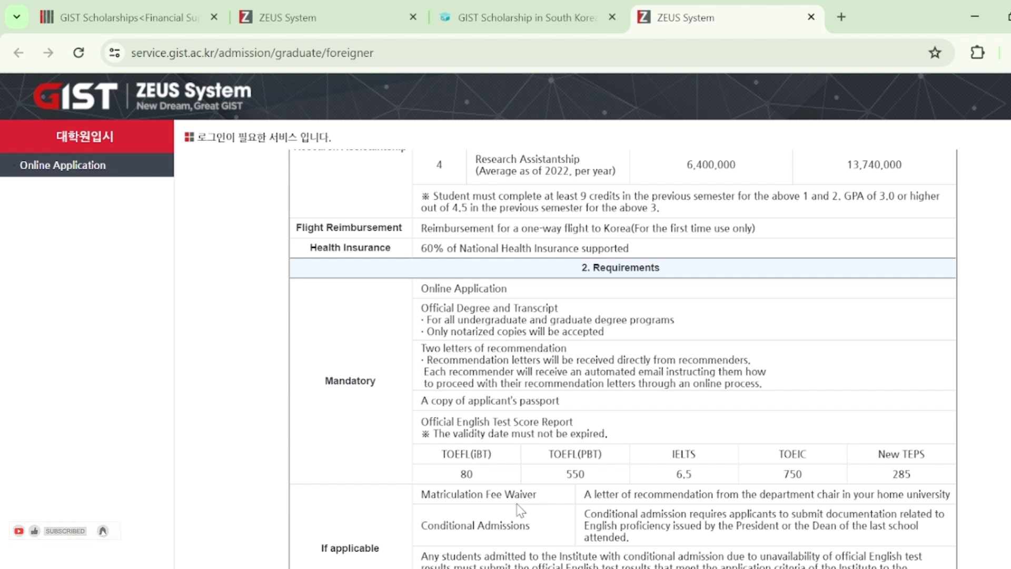
{"action": "scroll", "coordinate": [858, 280], "scroll_direction": "up", "scroll_amount": 10}
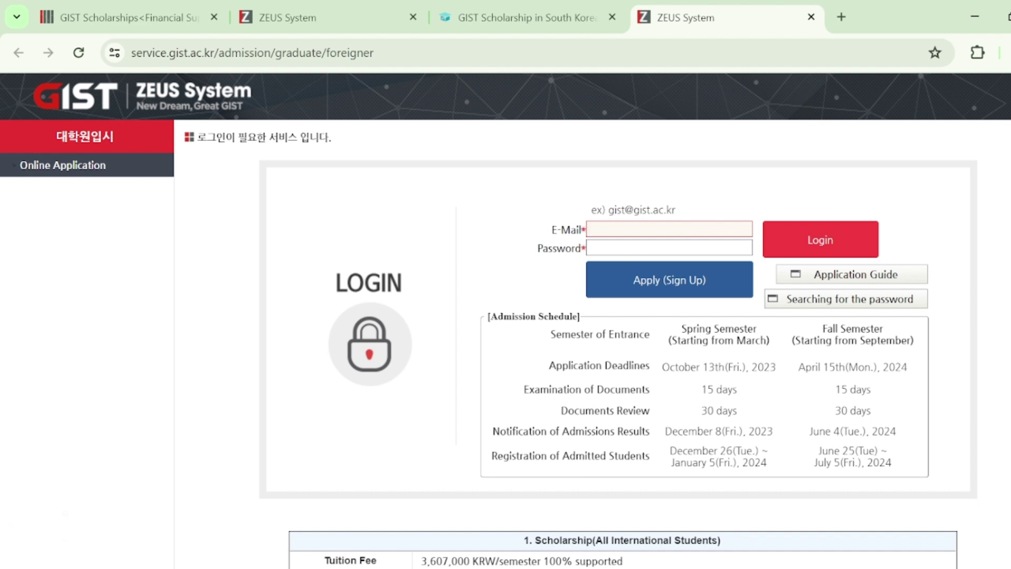
Open the sign-up form for foreign applicants and go through its middle name, birth date, gender and nationality fields
{"action": "left_click", "coordinate": [684, 289]}
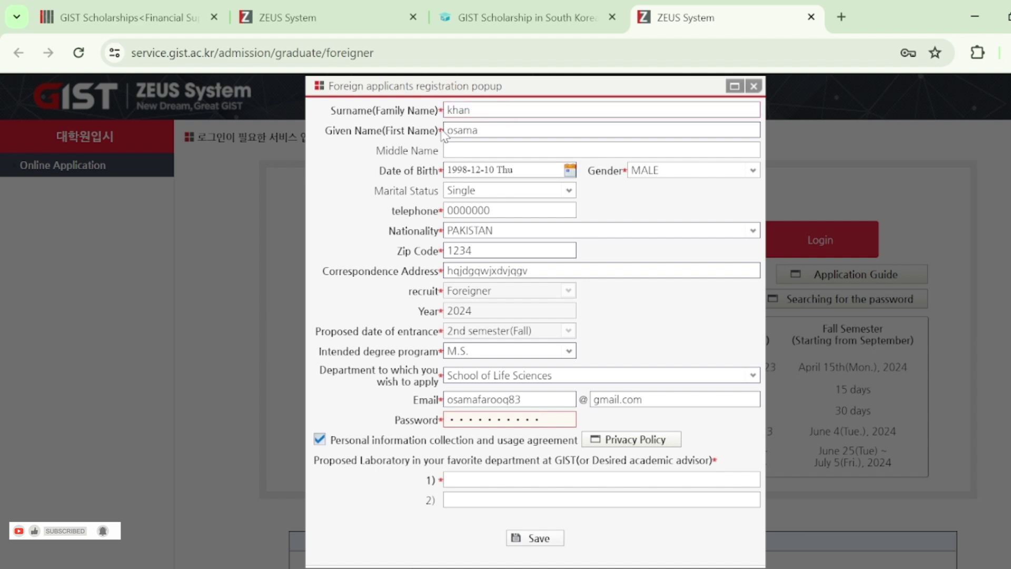
{"action": "left_click", "coordinate": [459, 151]}
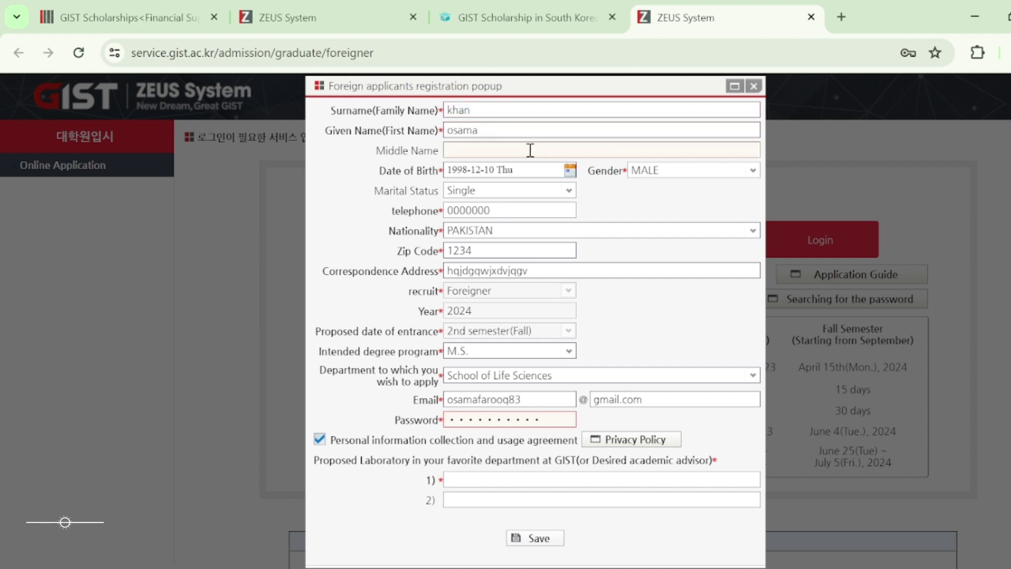
{"action": "key", "text": "Tab"}
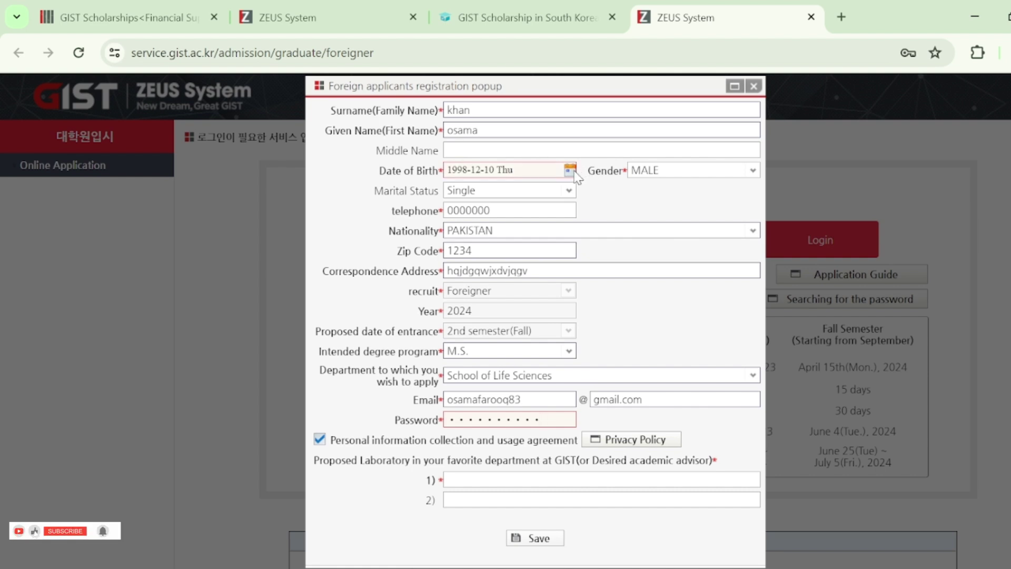
{"action": "left_click", "coordinate": [754, 172]}
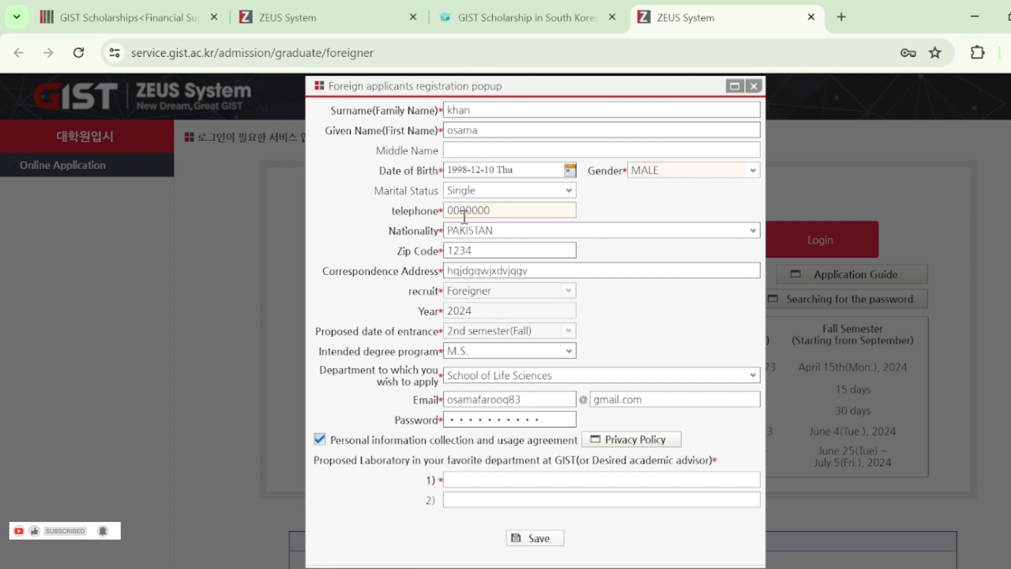
{"action": "left_click", "coordinate": [757, 232]}
{"action": "left_click", "coordinate": [757, 232]}
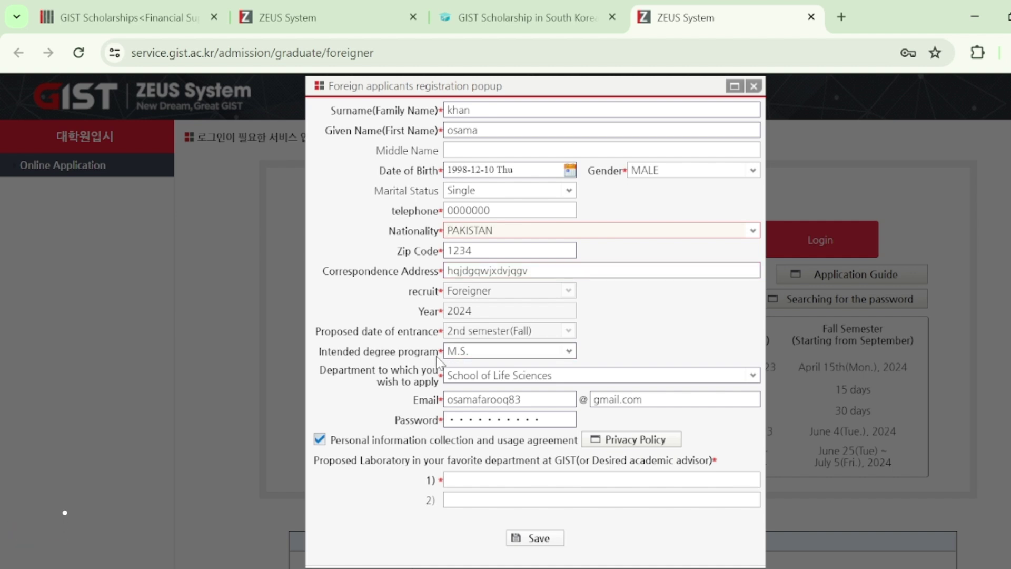
Check the degree program options, keeping M.S., and choose School of Life Sciences as the department to apply to
{"action": "left_click", "coordinate": [571, 352]}
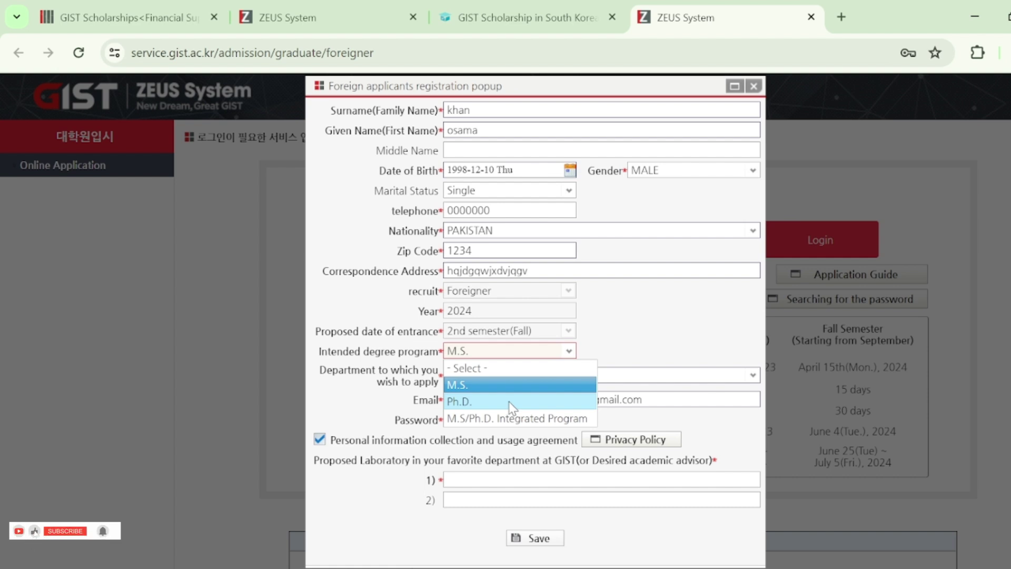
{"action": "left_click", "coordinate": [575, 353]}
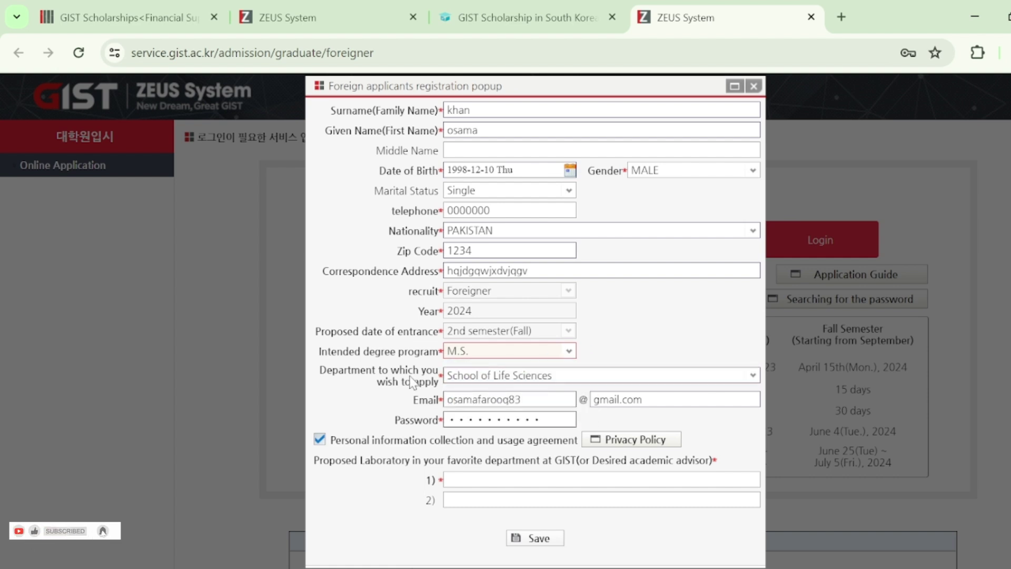
{"action": "left_click", "coordinate": [756, 377]}
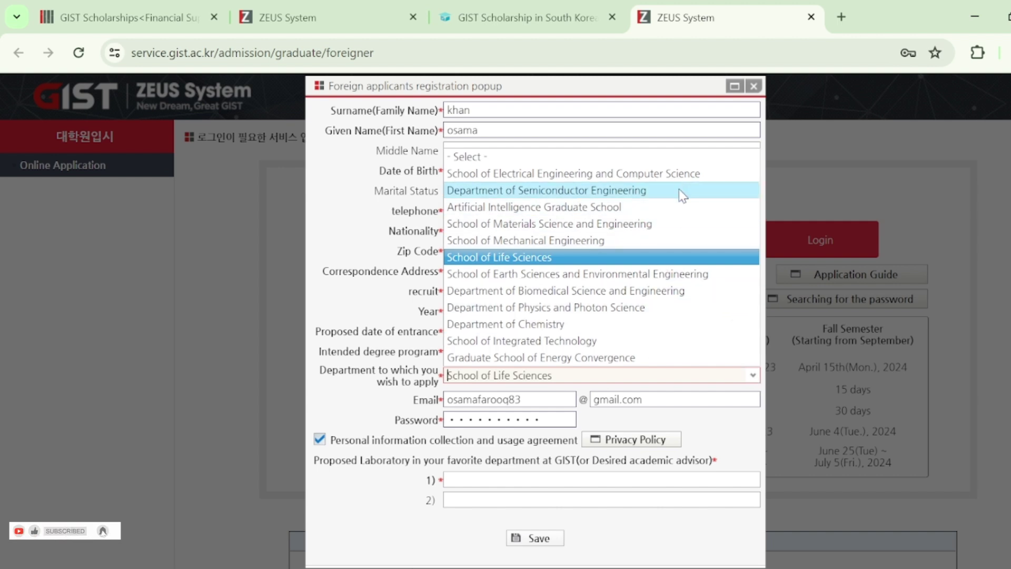
{"action": "left_click", "coordinate": [684, 257]}
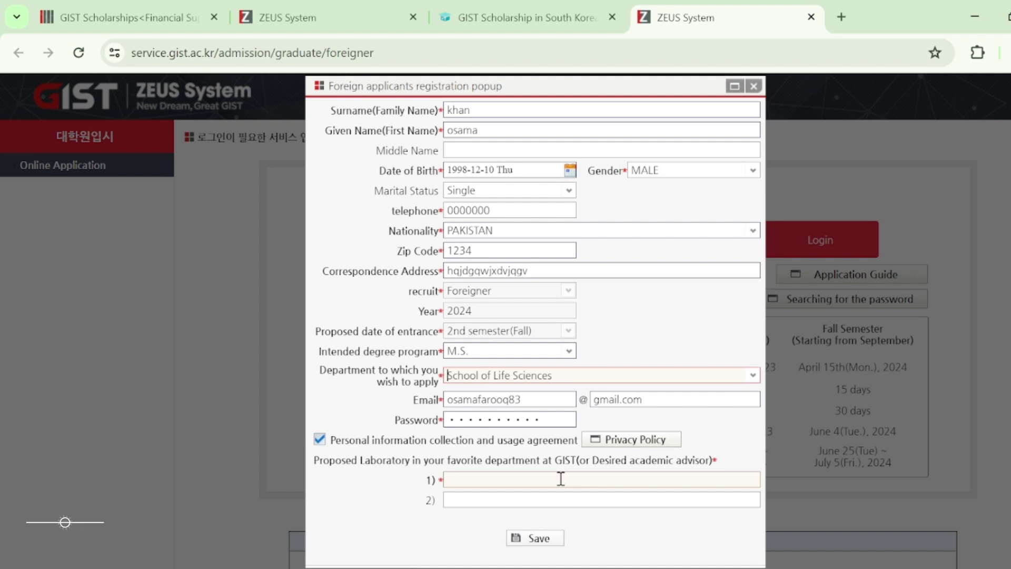
Enter "nnnn" as the first proposed laboratory or academic advisor and save the registration
{"action": "left_click", "coordinate": [561, 479]}
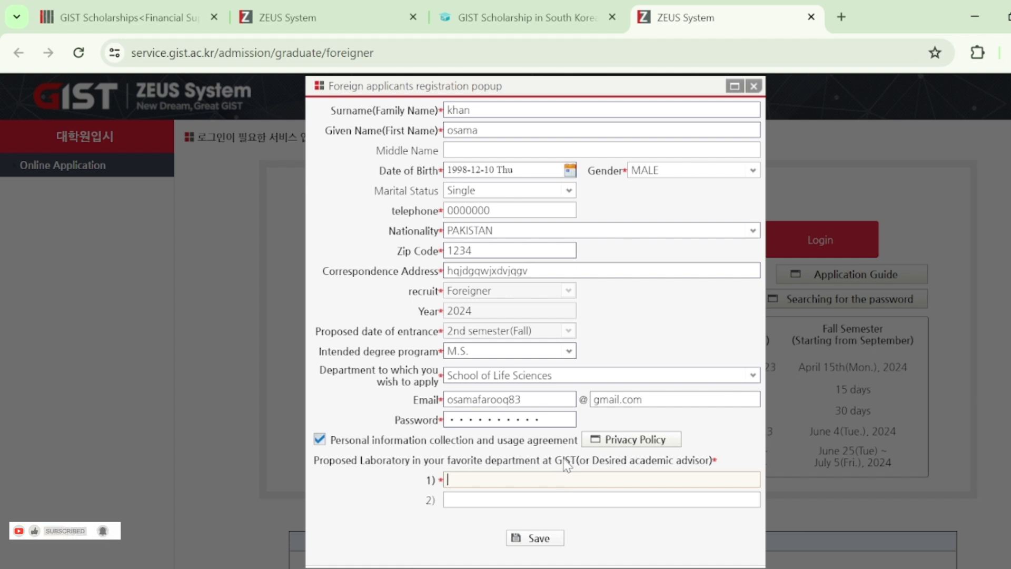
{"action": "type", "text": "nnnn"}
{"action": "left_click", "coordinate": [536, 543]}
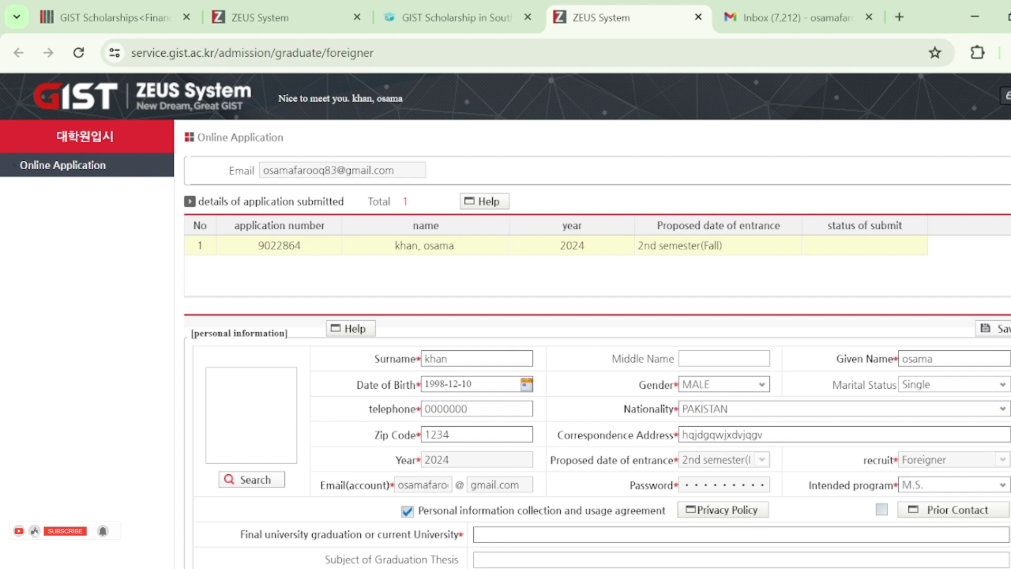
Look over the sections of the online application form, from personal information to recommendations
{"action": "scroll", "coordinate": [597, 358], "scroll_direction": "down", "scroll_amount": 10}
{"action": "scroll", "coordinate": [597, 359], "scroll_direction": "up", "scroll_amount": 3}
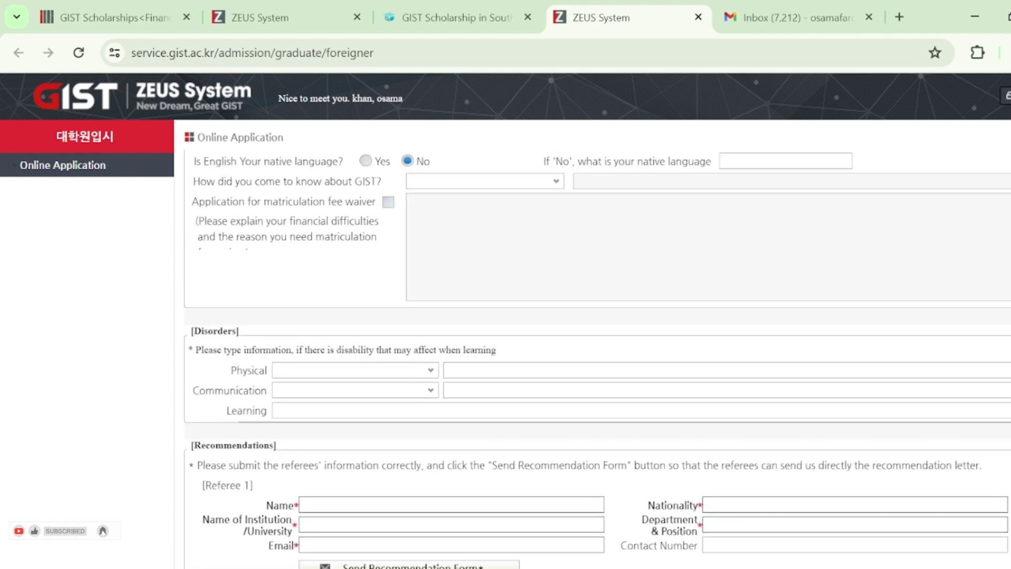
{"action": "scroll", "coordinate": [597, 358], "scroll_direction": "up", "scroll_amount": 15}
{"action": "scroll", "coordinate": [597, 358], "scroll_direction": "down", "scroll_amount": 5}
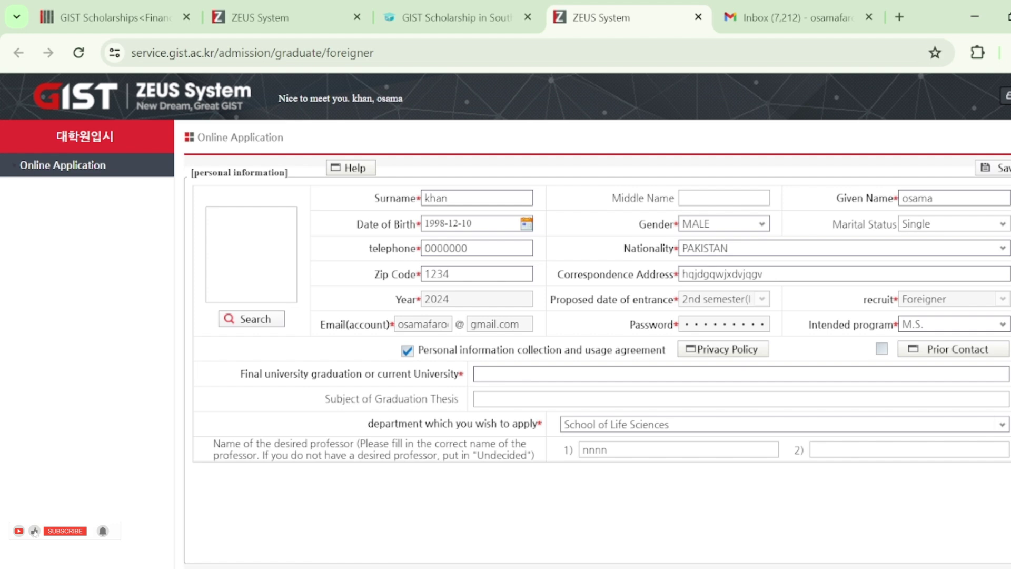
{"action": "scroll", "coordinate": [597, 358], "scroll_direction": "down", "scroll_amount": 2}
{"action": "scroll", "coordinate": [598, 359], "scroll_direction": "up", "scroll_amount": 1}
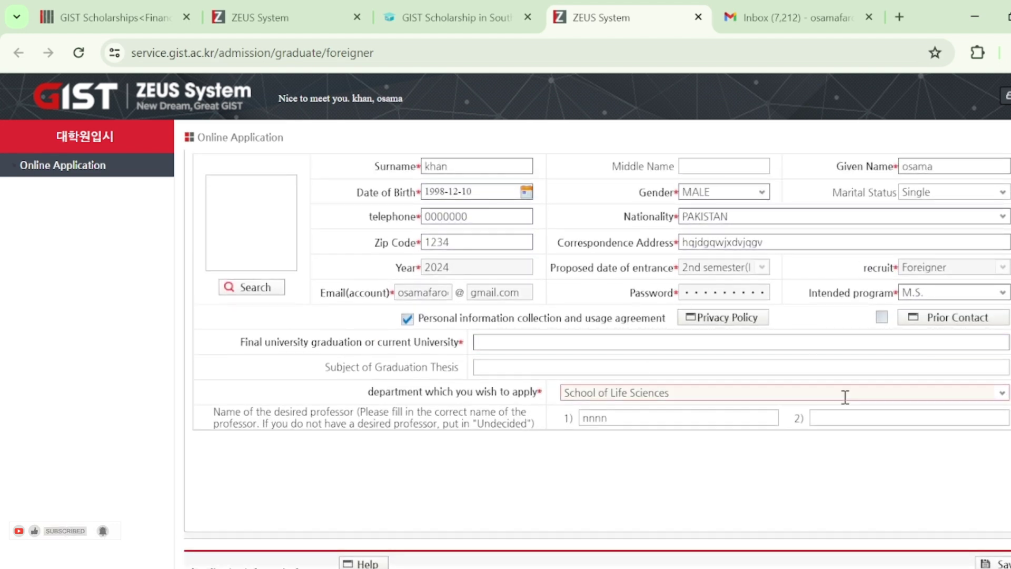
Enter "comsats" as the final or current university, and go through the thesis subject and desired professor fields
{"action": "left_click", "coordinate": [457, 348]}
{"action": "left_click", "coordinate": [535, 342]}
{"action": "type", "text": "comsats"}
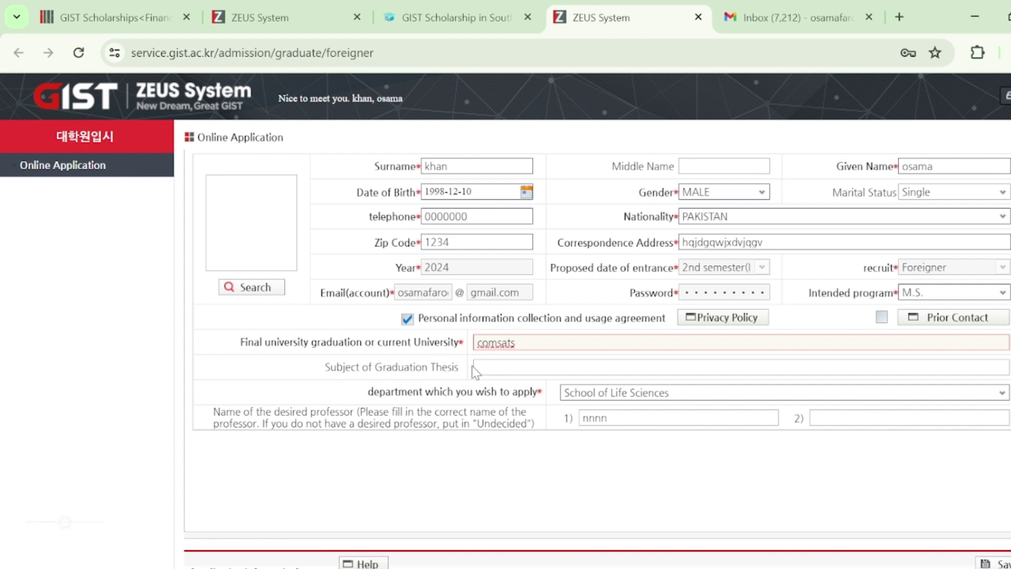
{"action": "left_click", "coordinate": [508, 367]}
{"action": "key", "text": "Tab"}
{"action": "key", "text": "Tab"}
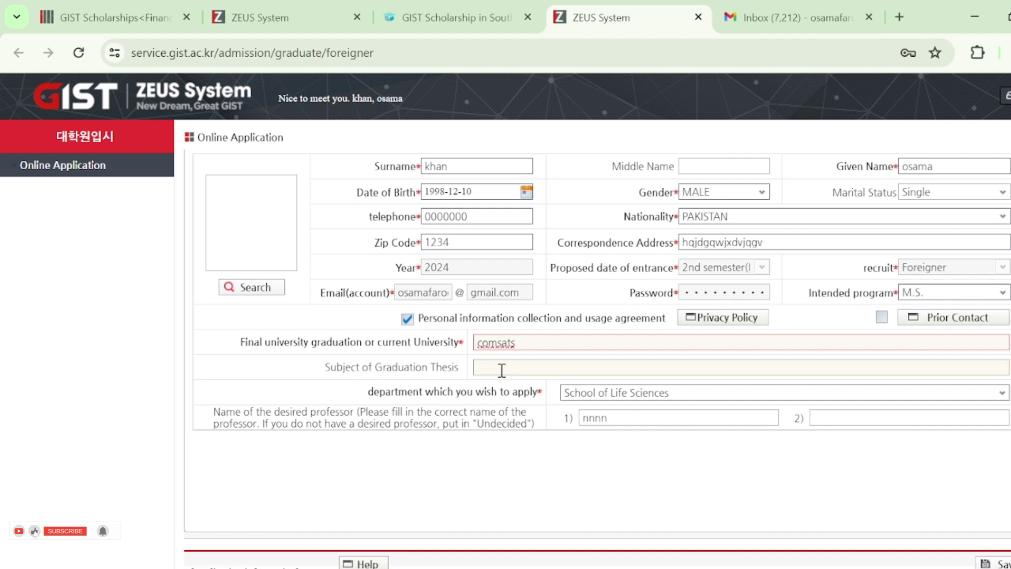
{"action": "scroll", "coordinate": [410, 374], "scroll_direction": "down", "scroll_amount": 2}
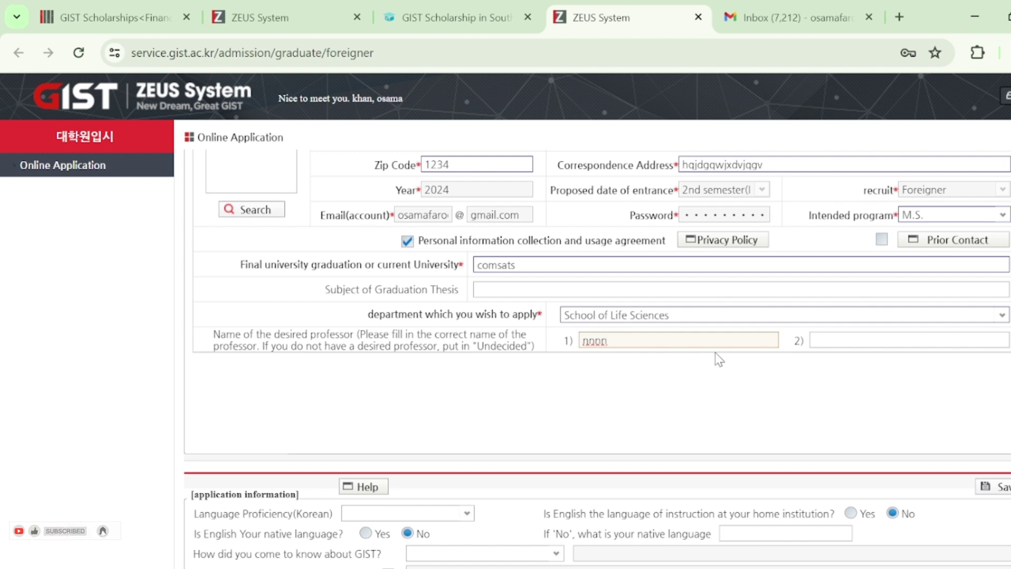
{"action": "left_click", "coordinate": [848, 340]}
Set Korean proficiency to None, English as the home institution's language of instruction to Yes, and the native language to Urdu
{"action": "scroll", "coordinate": [738, 345], "scroll_direction": "down", "scroll_amount": 5}
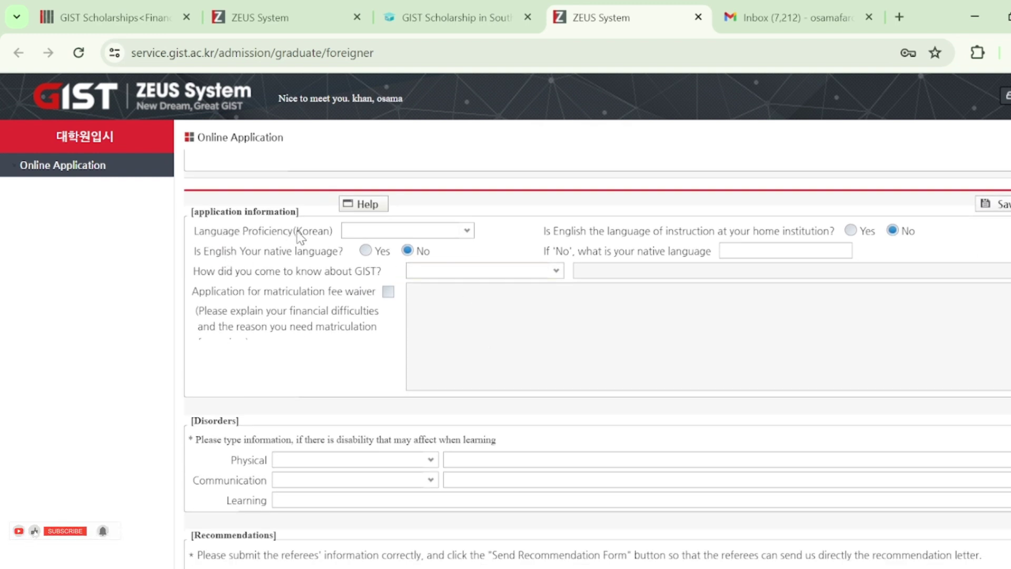
{"action": "left_click", "coordinate": [468, 236]}
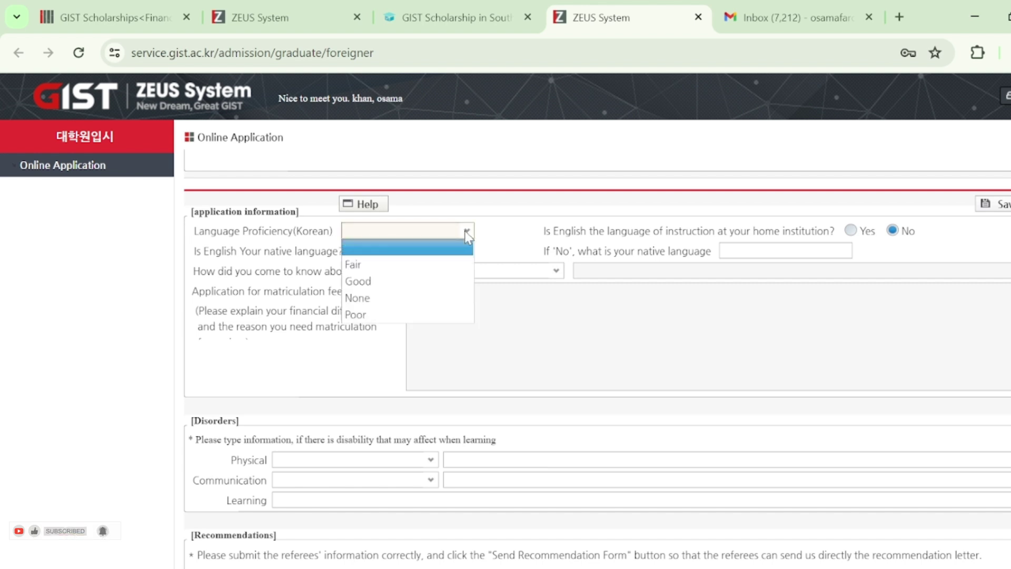
{"action": "left_click", "coordinate": [383, 304]}
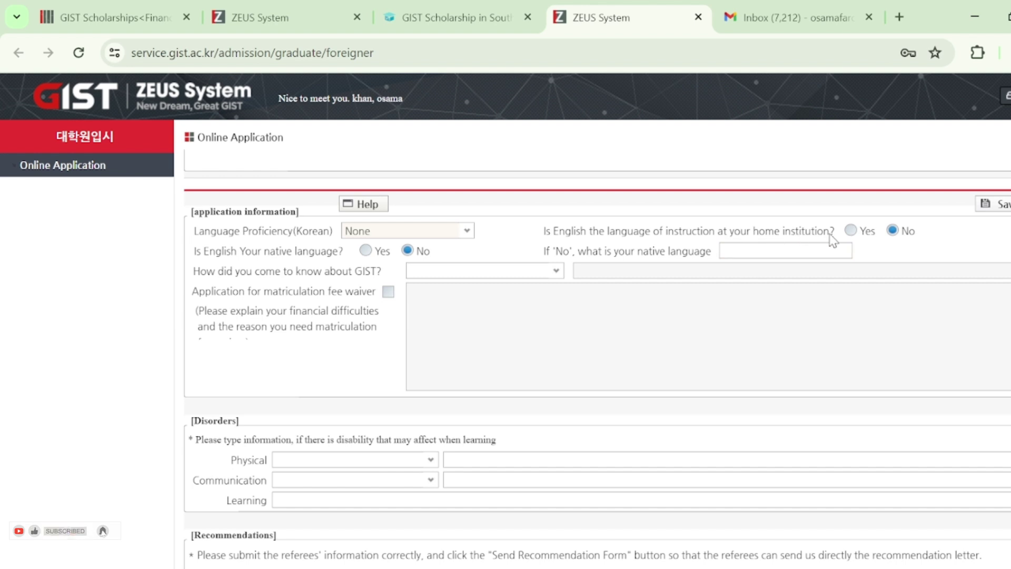
{"action": "left_click", "coordinate": [857, 231]}
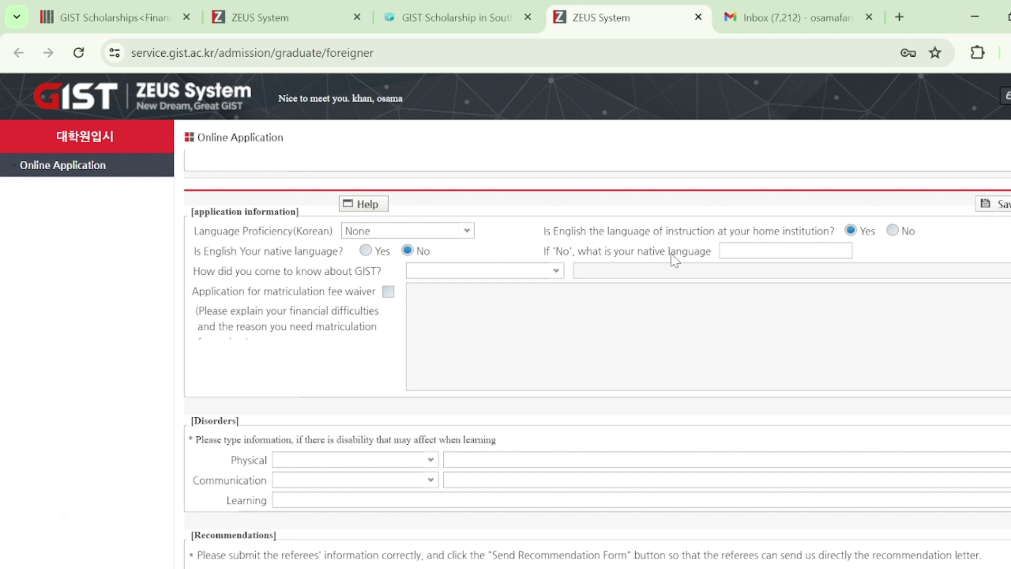
{"action": "left_click", "coordinate": [785, 250]}
{"action": "type", "text": "Urdu"}
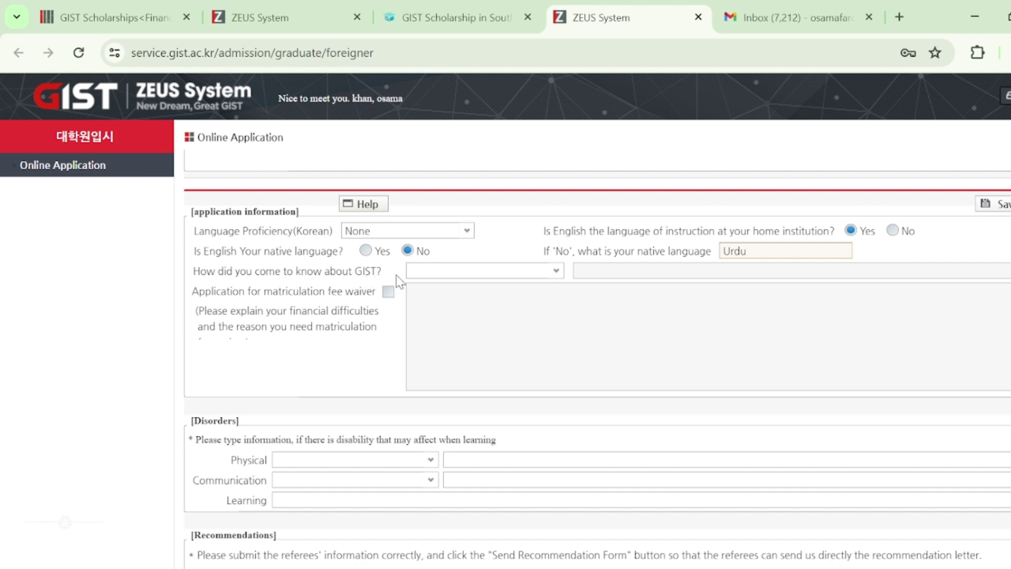
Choose "From Internet" as how GIST became known and enable the matriculation fee waiver application with its explanation field
{"action": "left_click", "coordinate": [557, 273]}
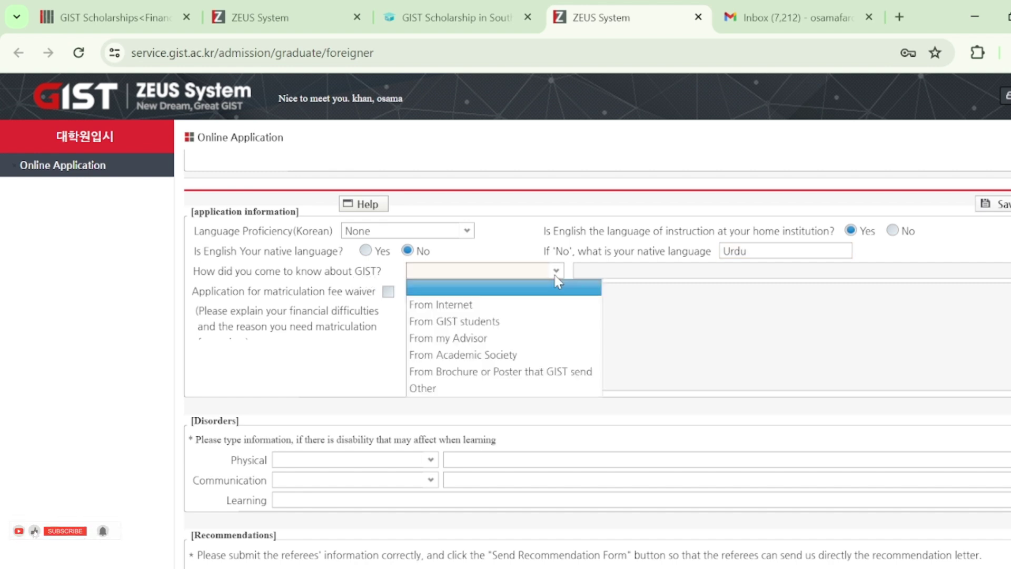
{"action": "left_click", "coordinate": [510, 304]}
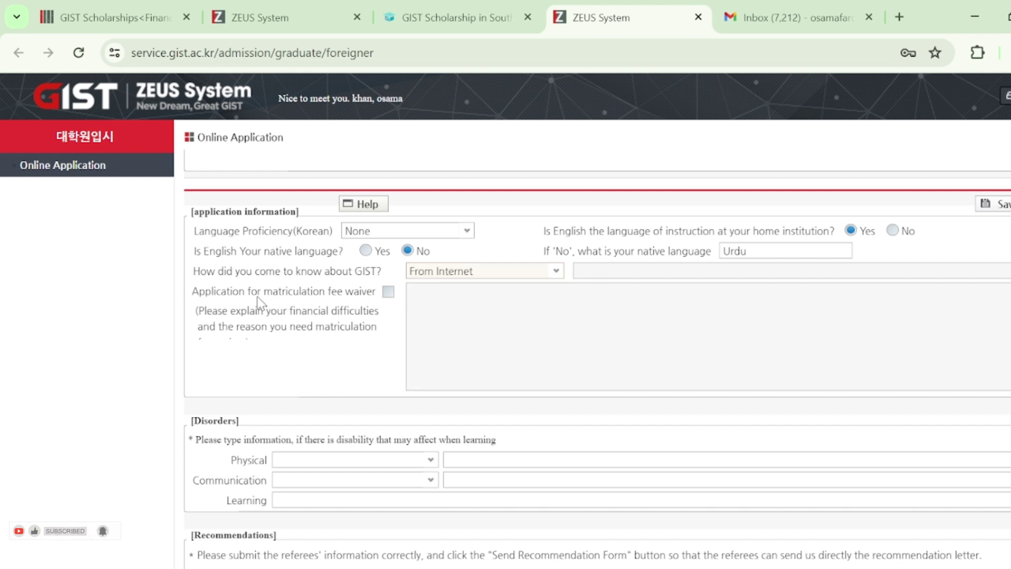
{"action": "left_click", "coordinate": [388, 292]}
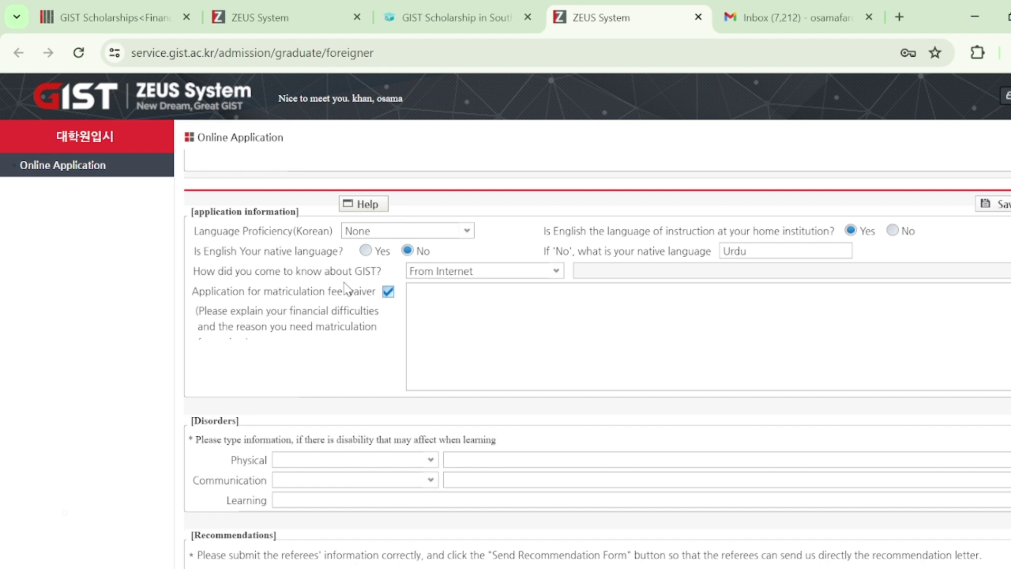
{"action": "left_click", "coordinate": [431, 314]}
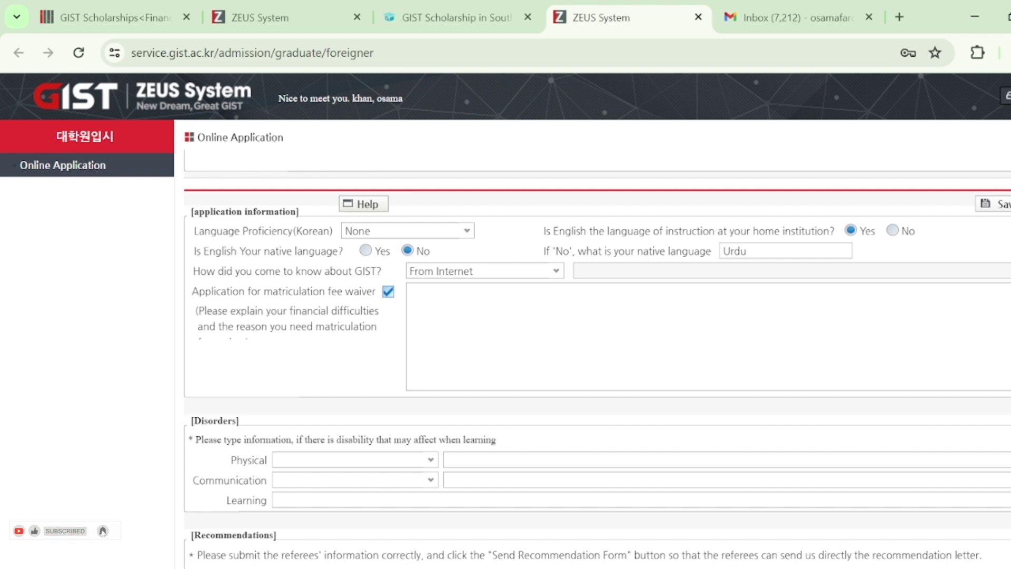
Look over the disorders and recommendations sections and view the physical disability options
{"action": "scroll", "coordinate": [597, 357], "scroll_direction": "down", "scroll_amount": 6}
{"action": "scroll", "coordinate": [598, 357], "scroll_direction": "up", "scroll_amount": 2}
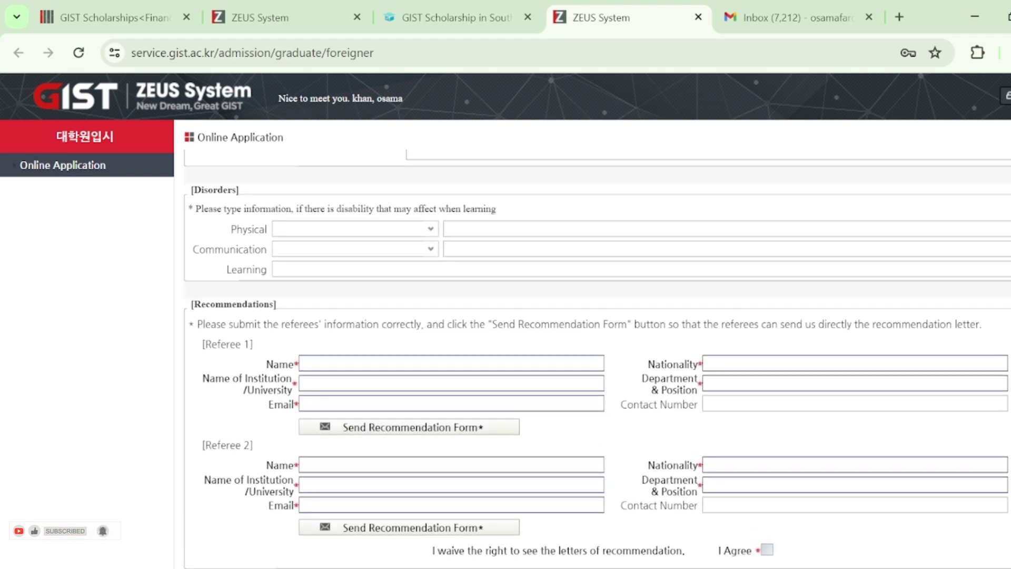
{"action": "scroll", "coordinate": [598, 357], "scroll_direction": "up", "scroll_amount": 1}
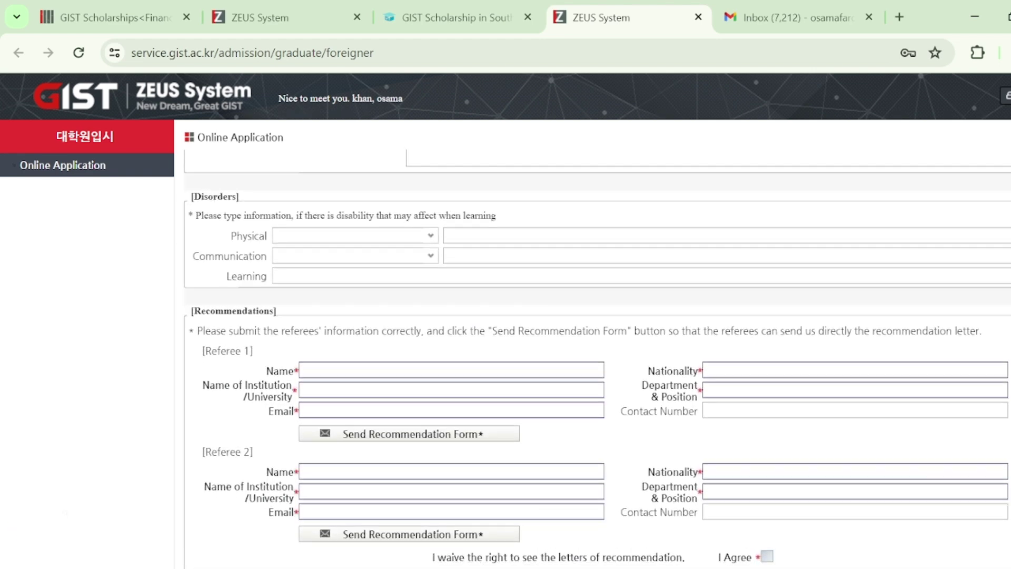
{"action": "left_click", "coordinate": [433, 236]}
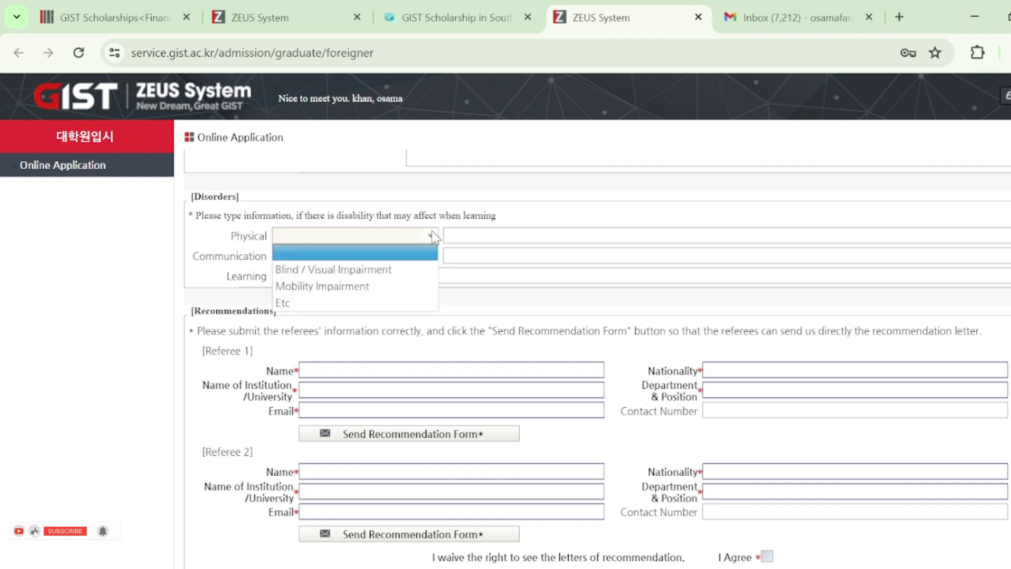
{"action": "left_click", "coordinate": [433, 236]}
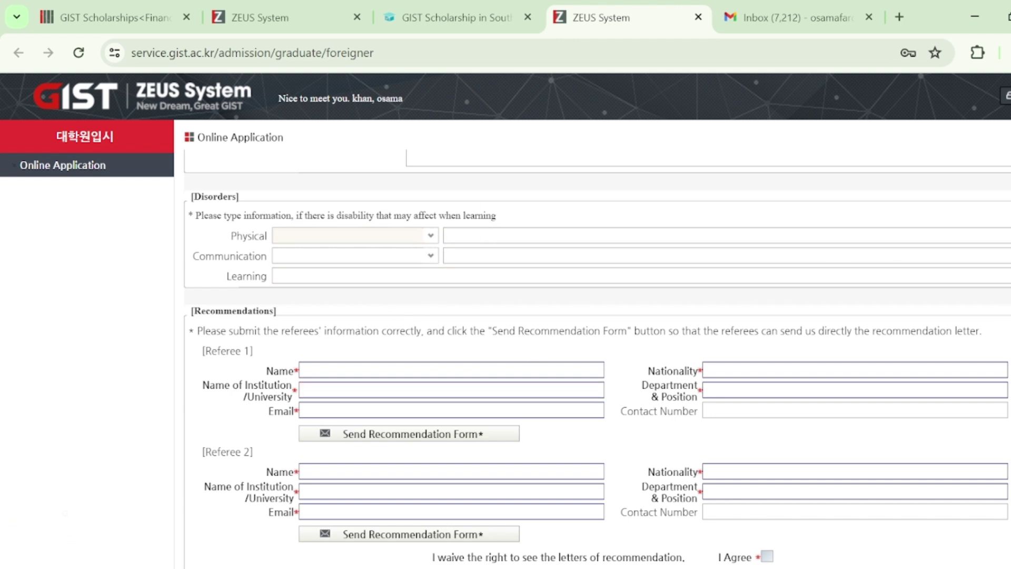
Look over the two referees' required fields and the waiver agreement in the Recommendations section
{"action": "scroll", "coordinate": [597, 359], "scroll_direction": "down", "scroll_amount": 1}
{"action": "scroll", "coordinate": [598, 359], "scroll_direction": "down", "scroll_amount": 1}
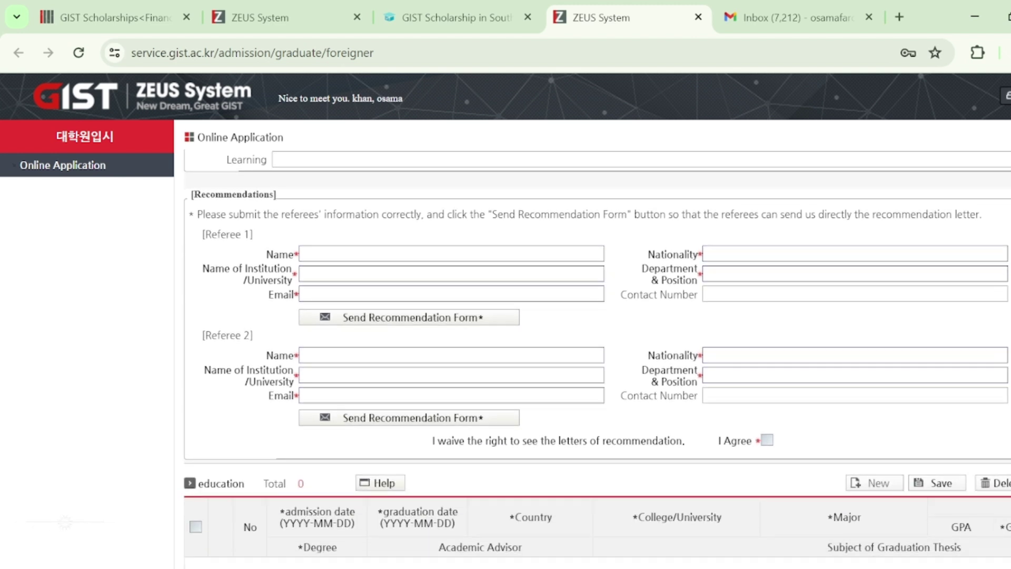
{"action": "left_click", "coordinate": [598, 273]}
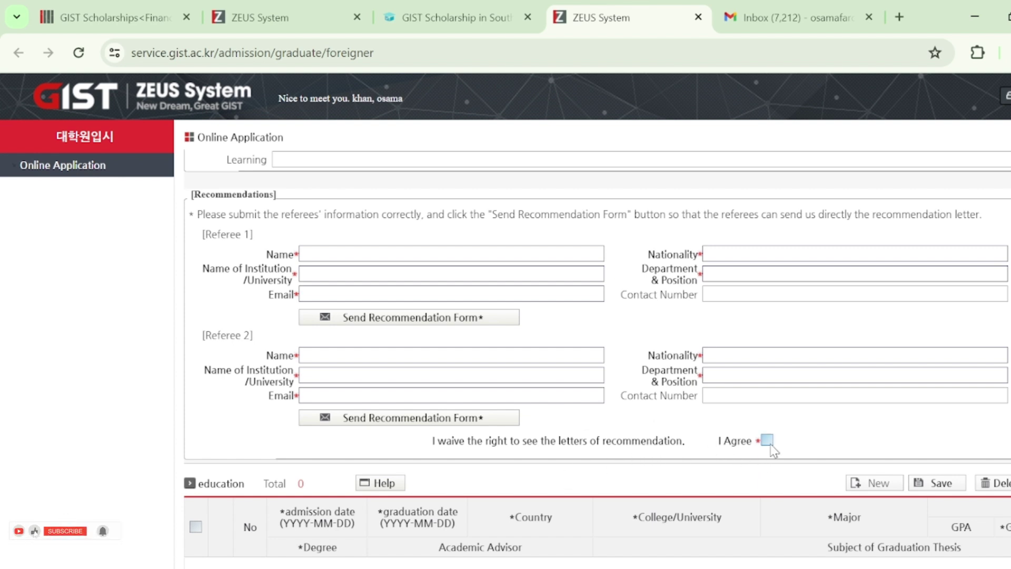
Add a new education entry and go through its admission date, graduation date, country and college/university fields
{"action": "scroll", "coordinate": [605, 288], "scroll_direction": "down", "scroll_amount": 4}
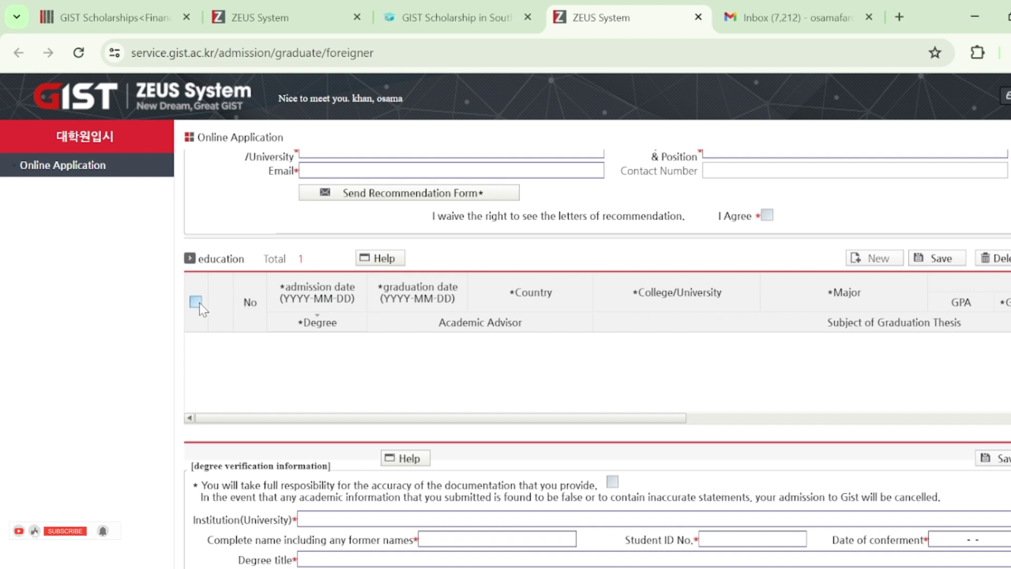
{"action": "left_click", "coordinate": [877, 259]}
{"action": "left_click", "coordinate": [314, 350]}
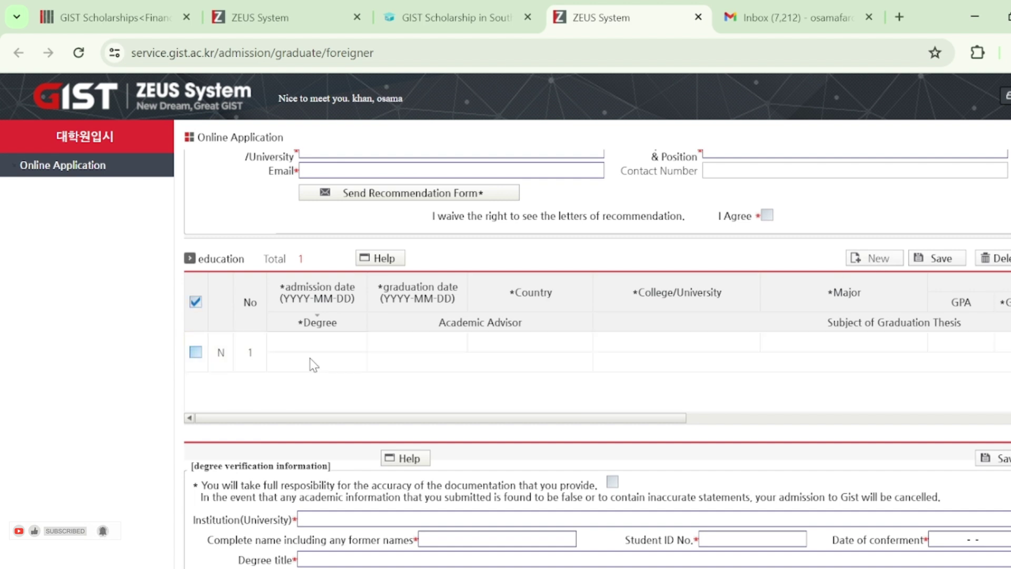
{"action": "left_click", "coordinate": [315, 353]}
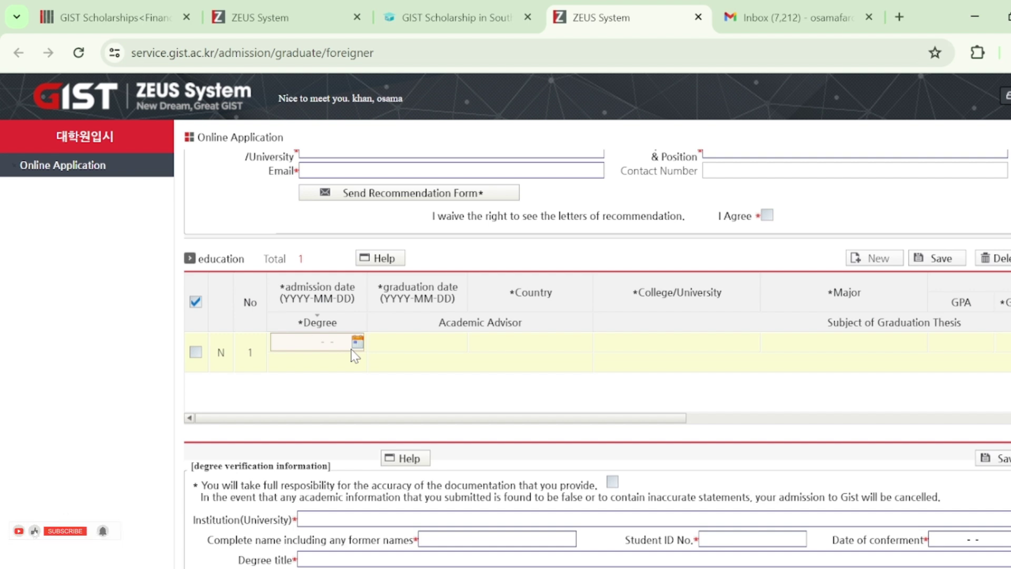
{"action": "left_click", "coordinate": [408, 346]}
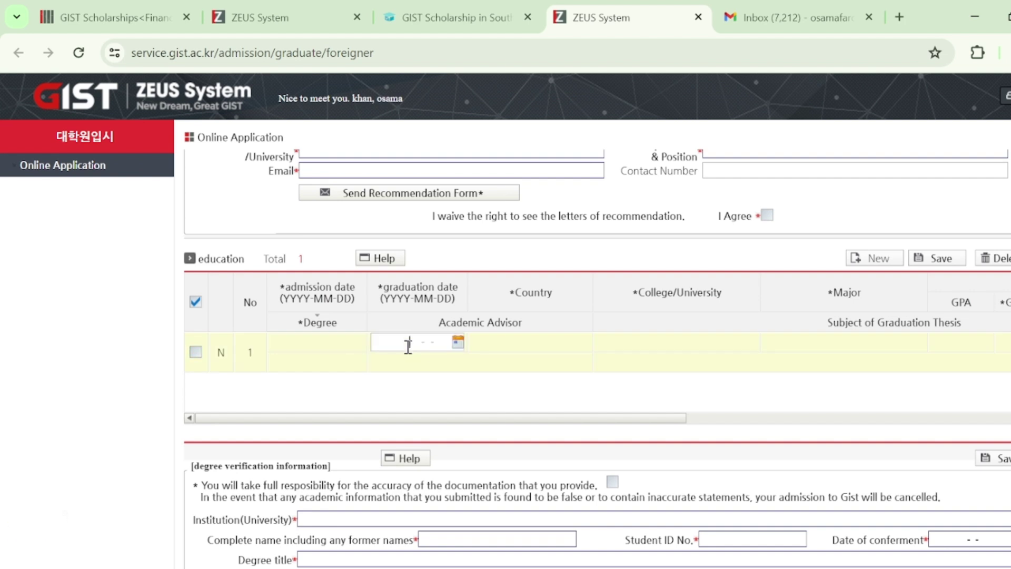
{"action": "left_click", "coordinate": [497, 338]}
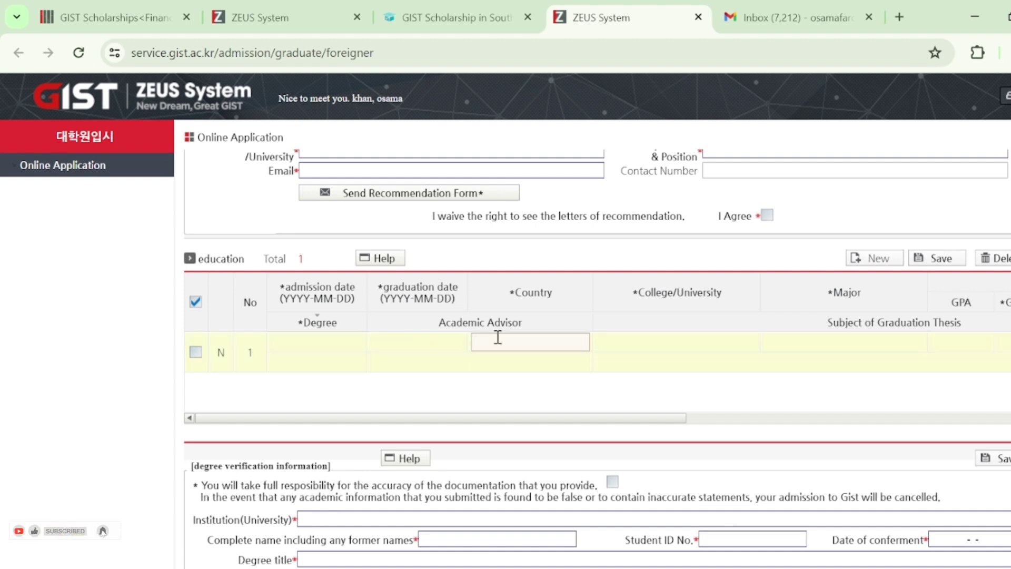
{"action": "left_click", "coordinate": [625, 350]}
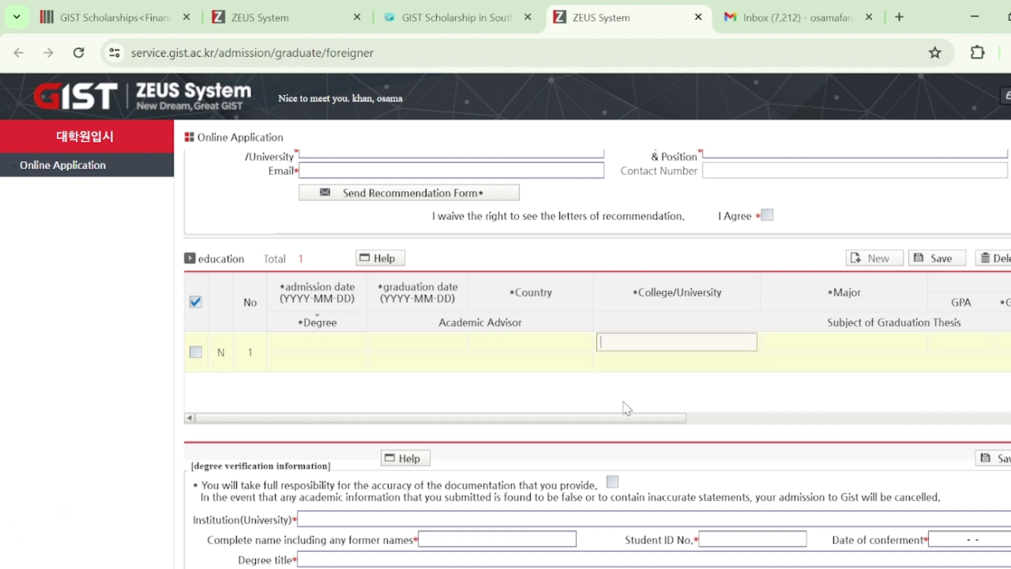
Go through the education entry's major and GPA fields and set its GPA rating criteria to 4.0
{"action": "left_click_drag", "start_coordinate": [646, 416], "coordinate": [703, 408]}
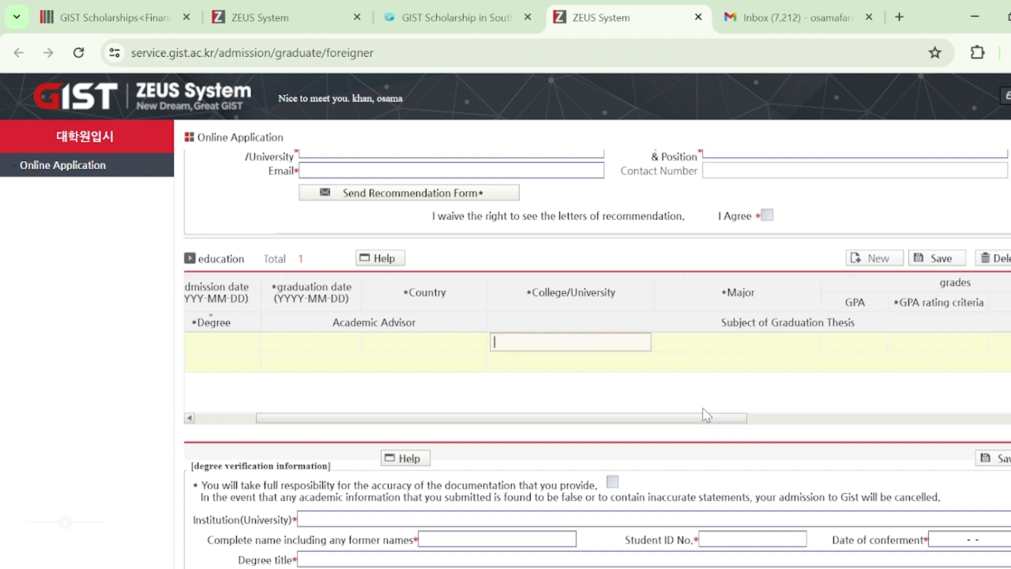
{"action": "left_click", "coordinate": [732, 347]}
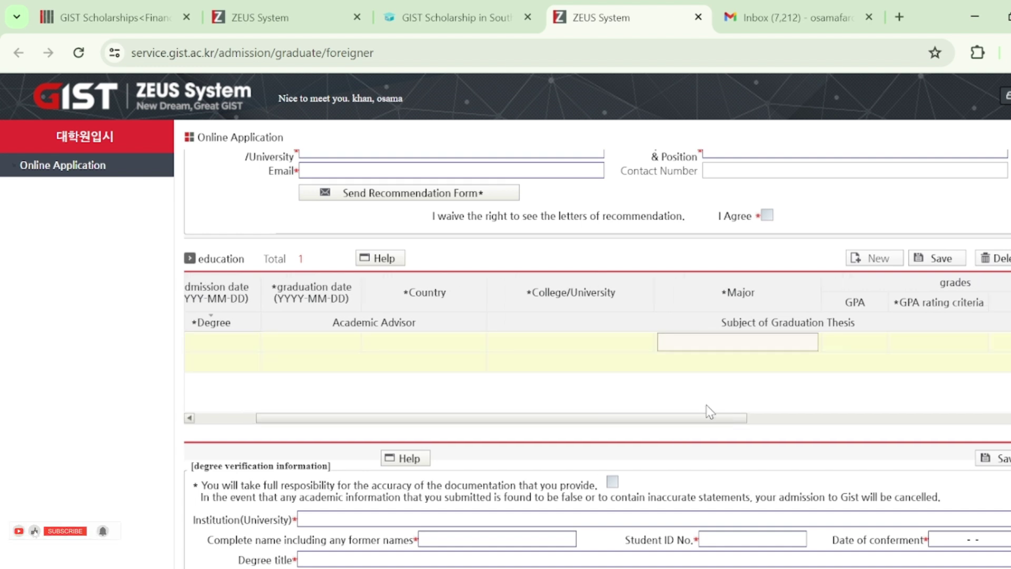
{"action": "left_click_drag", "start_coordinate": [705, 424], "coordinate": [746, 426]}
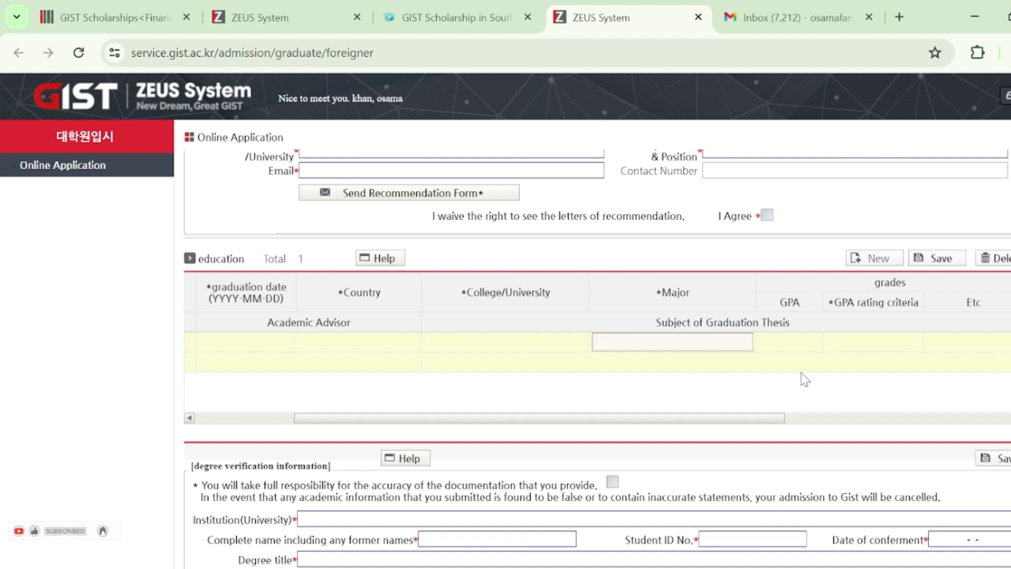
{"action": "left_click", "coordinate": [801, 342]}
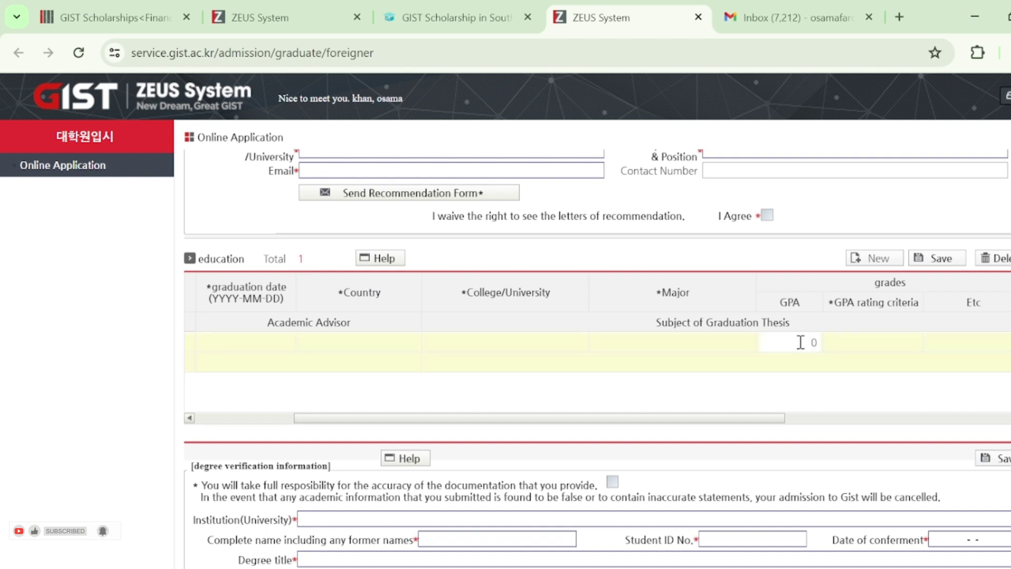
{"action": "left_click", "coordinate": [867, 343]}
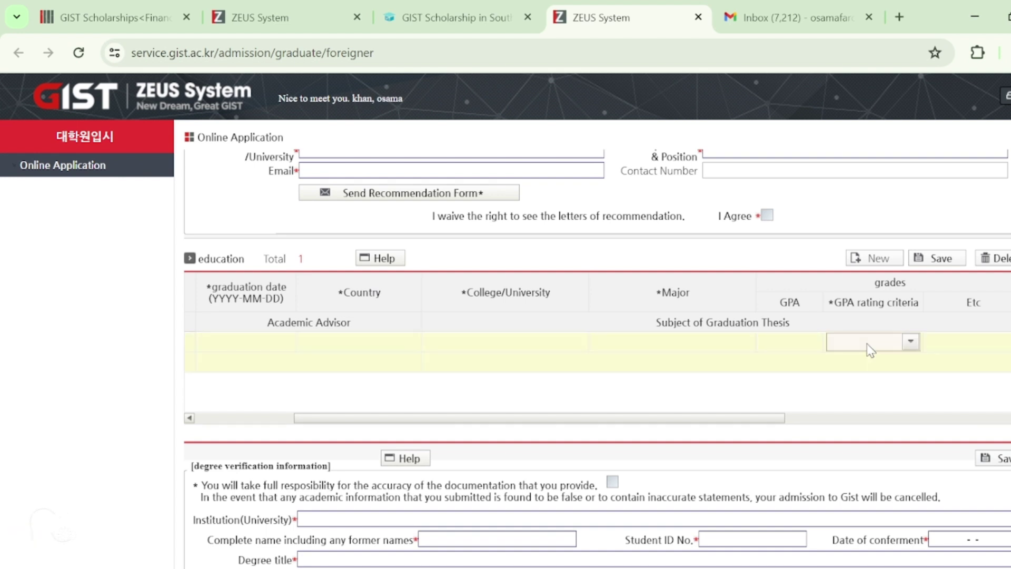
{"action": "left_click", "coordinate": [911, 342]}
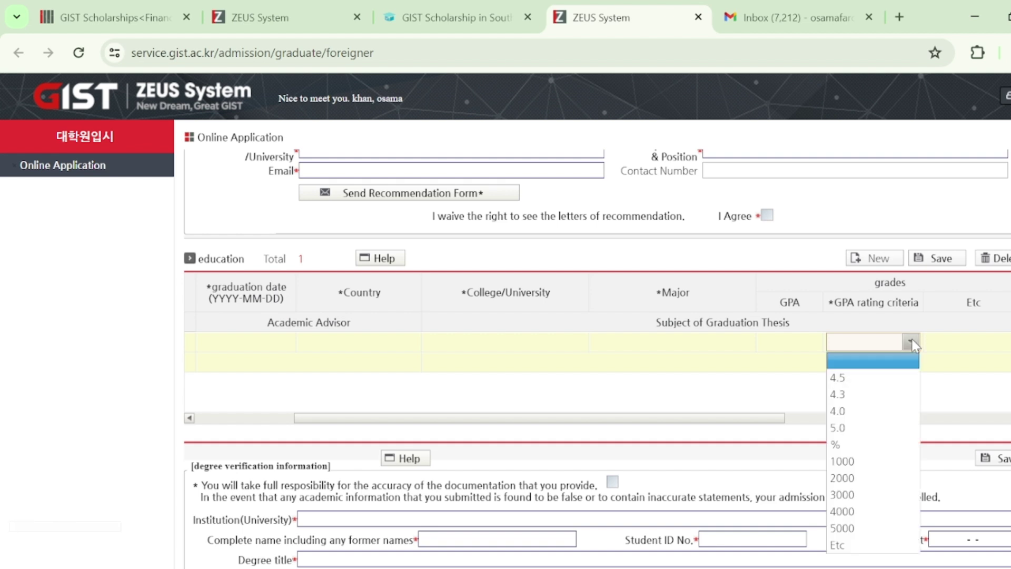
{"action": "left_click", "coordinate": [852, 410]}
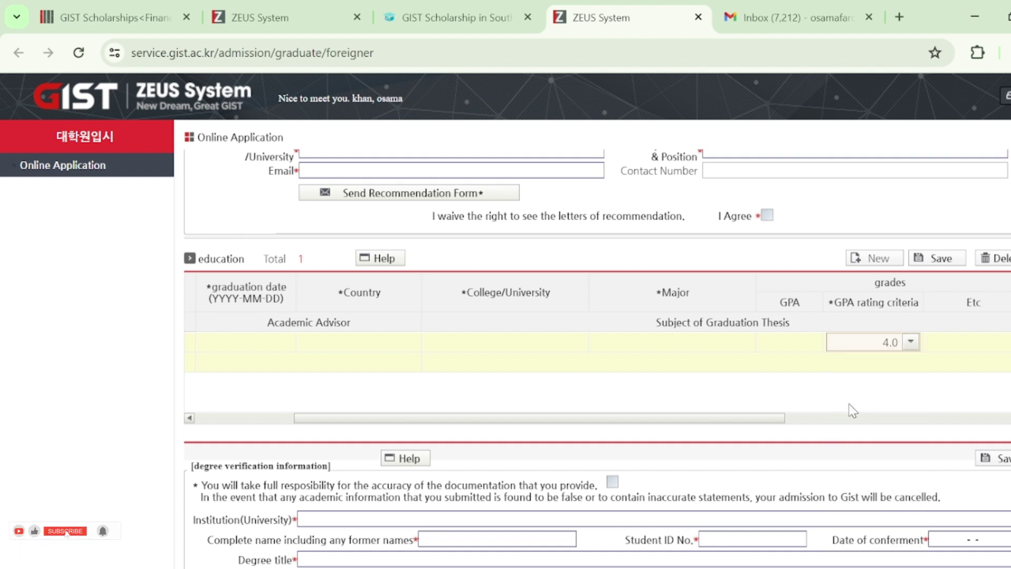
{"action": "left_click", "coordinate": [799, 343]}
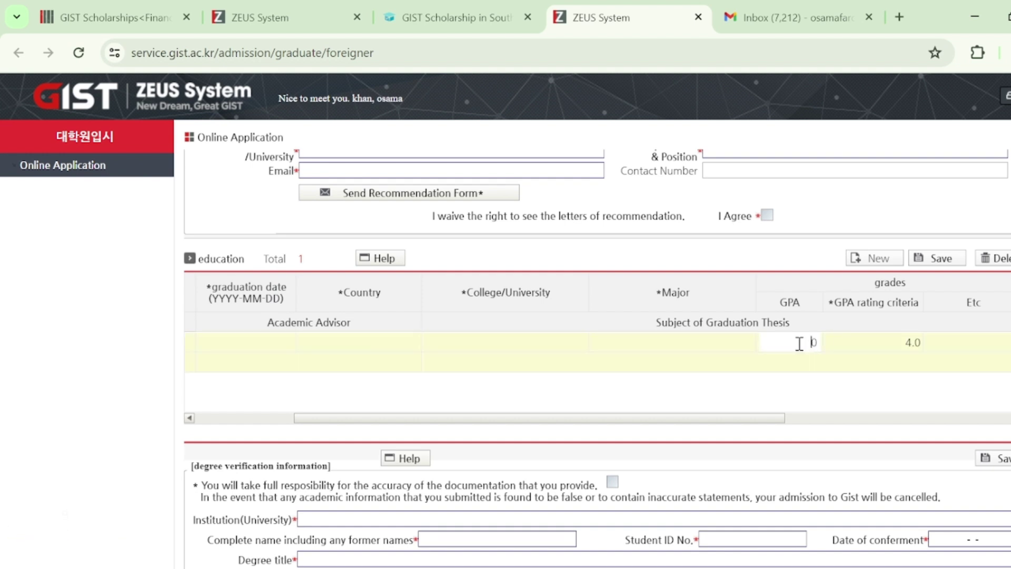
Set the degree of the education entry to B.S
{"action": "left_click_drag", "start_coordinate": [745, 422], "coordinate": [653, 423]}
{"action": "left_click", "coordinate": [279, 355]}
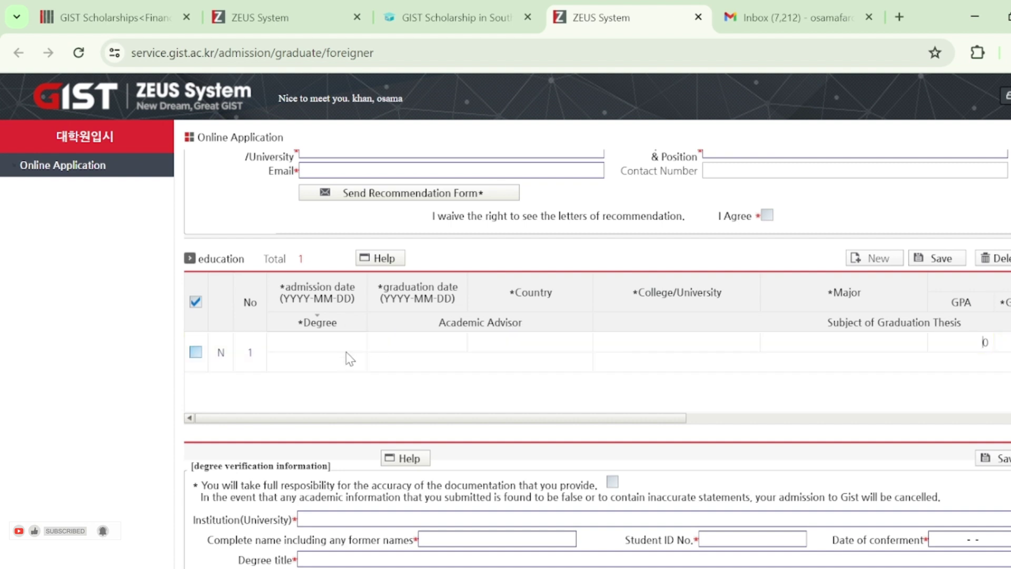
{"action": "left_click", "coordinate": [320, 367]}
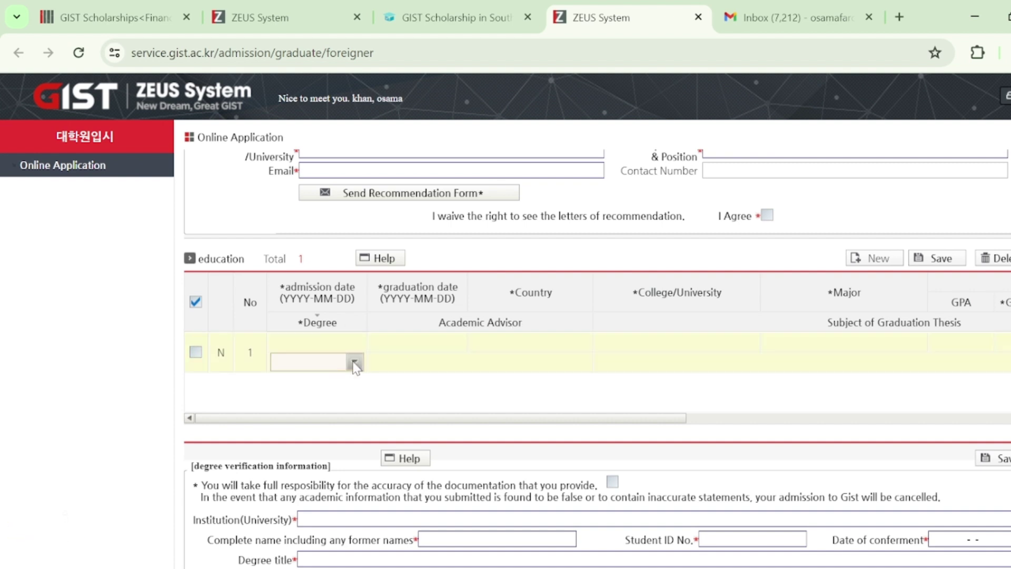
{"action": "left_click", "coordinate": [355, 363]}
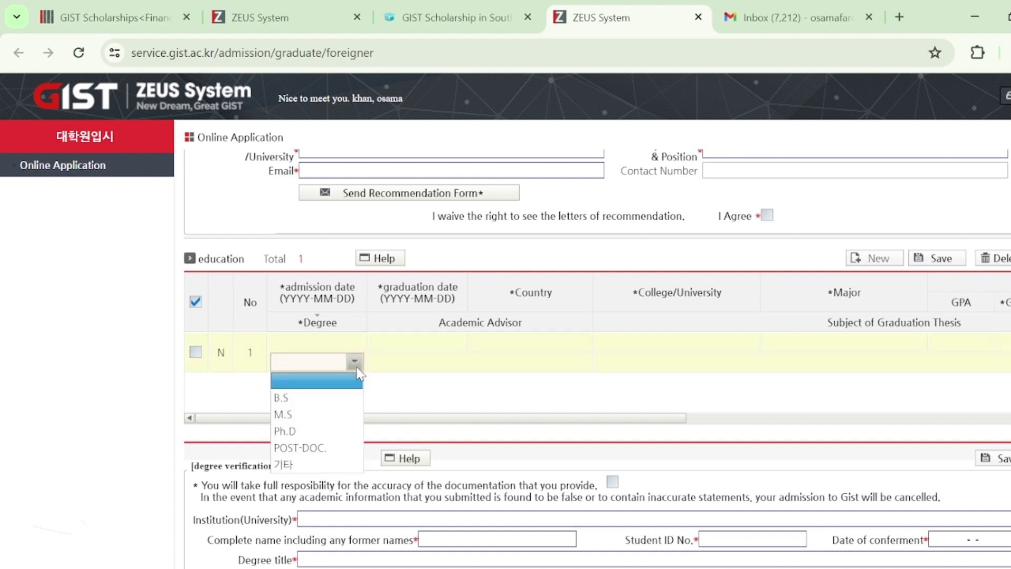
{"action": "left_click", "coordinate": [311, 400]}
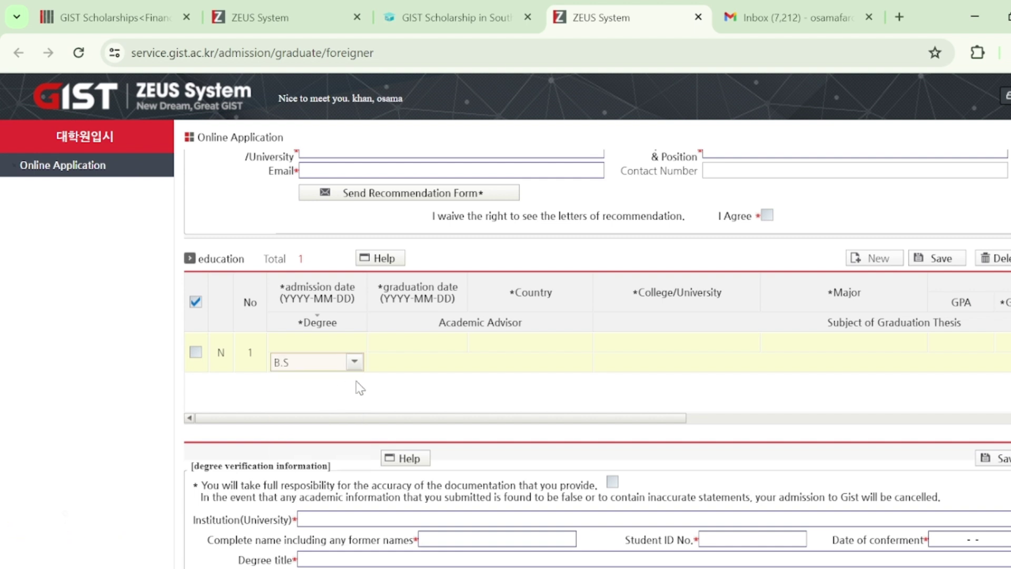
Go through the education entry's academic advisor and graduation thesis subject fields, and check the remaining columns
{"action": "left_click", "coordinate": [456, 363]}
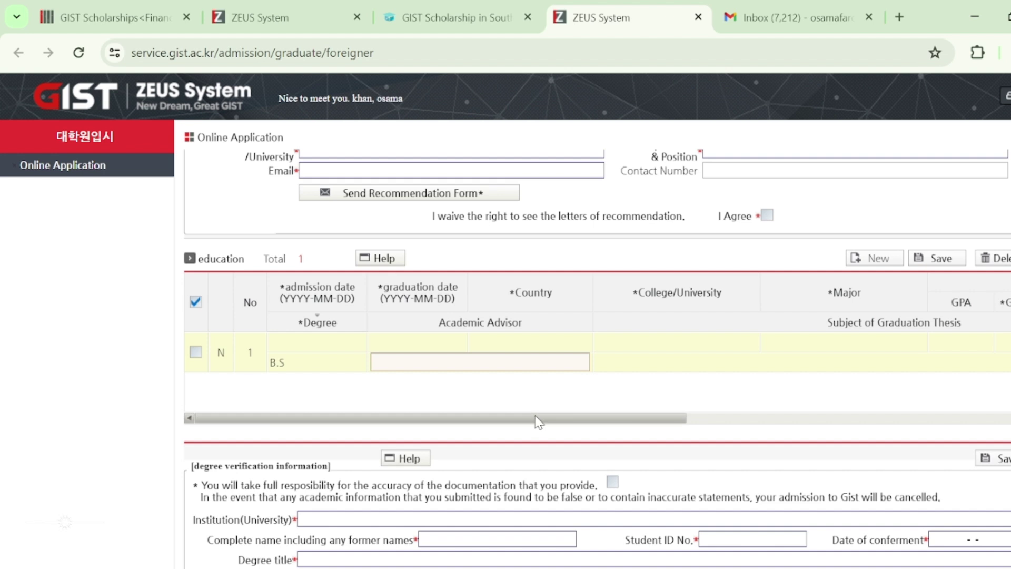
{"action": "left_click_drag", "start_coordinate": [537, 422], "coordinate": [609, 420]}
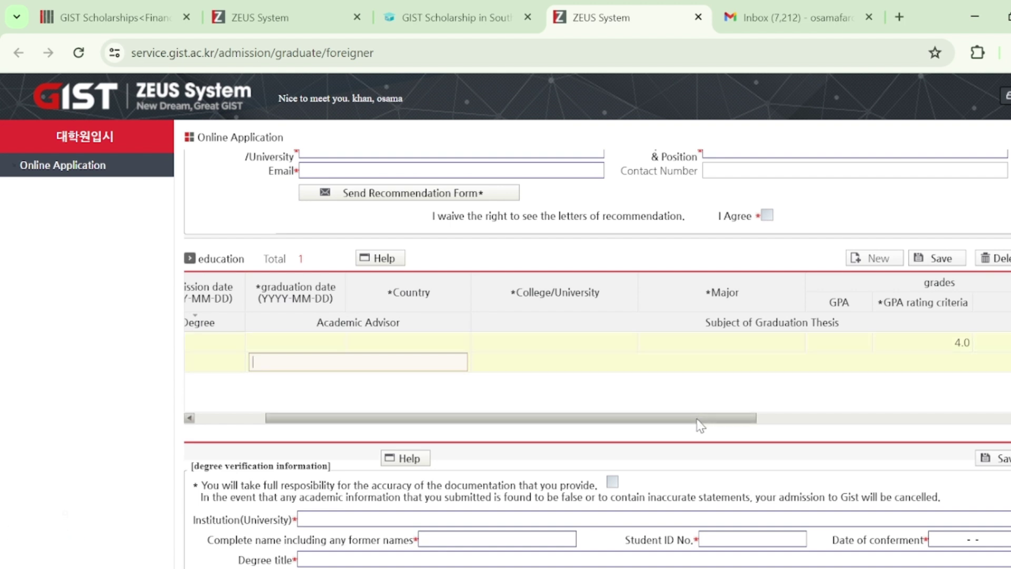
{"action": "left_click_drag", "start_coordinate": [699, 424], "coordinate": [746, 424]}
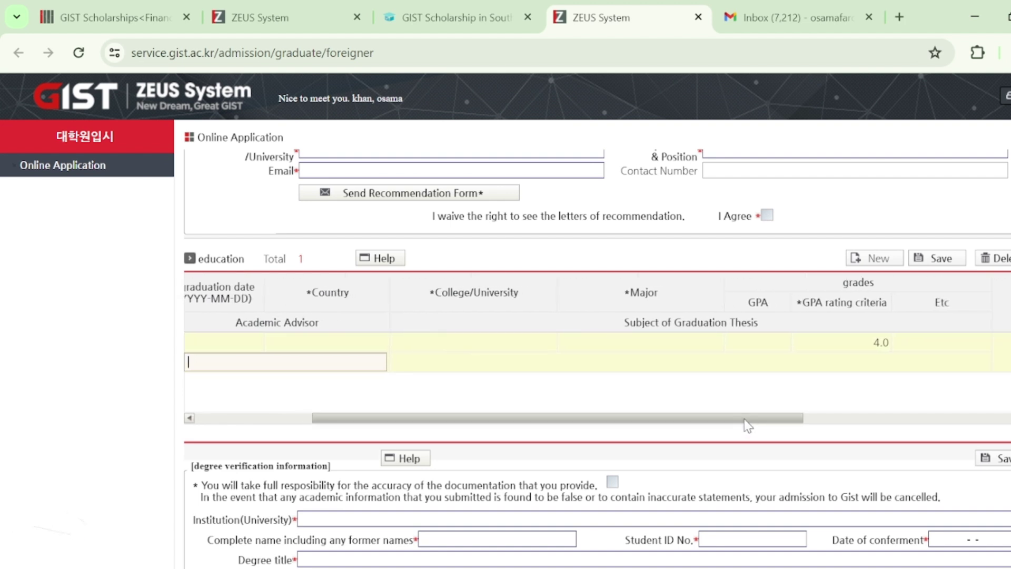
{"action": "left_click", "coordinate": [519, 365]}
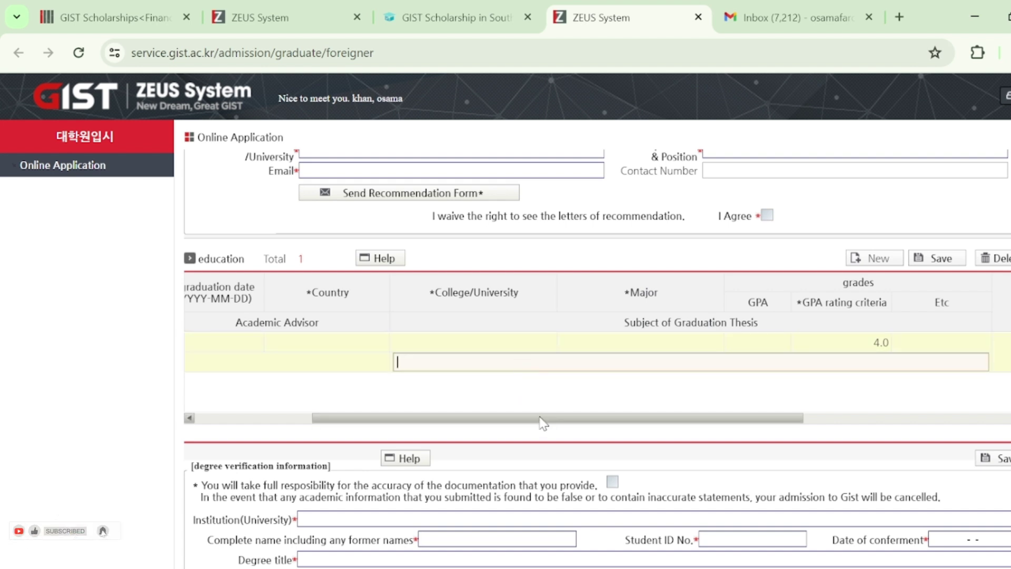
{"action": "left_click_drag", "start_coordinate": [568, 422], "coordinate": [800, 449]}
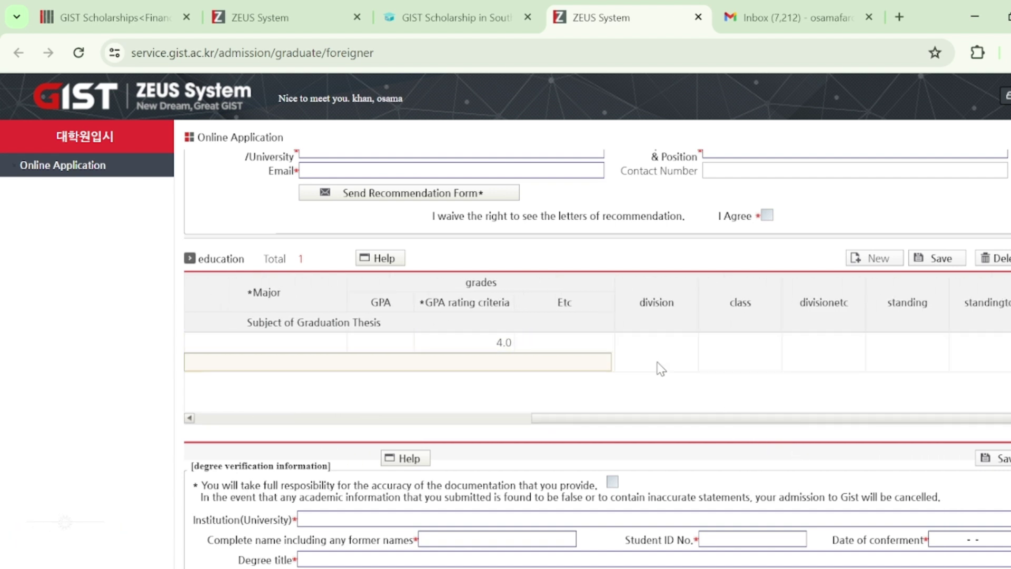
{"action": "left_click_drag", "start_coordinate": [896, 422], "coordinate": [508, 431]}
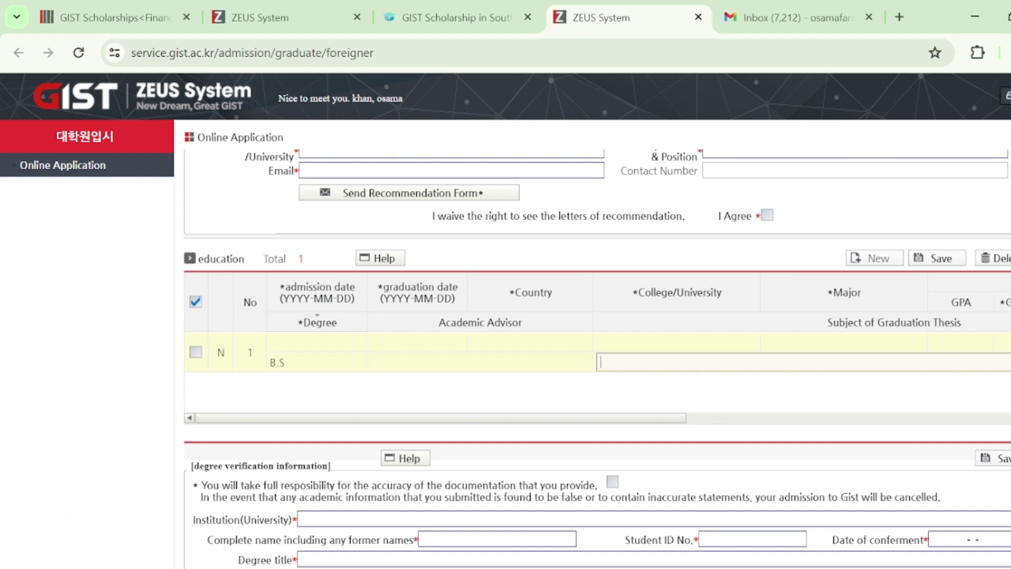
Look over the degree verification and University Registrar's information sections
{"action": "scroll", "coordinate": [598, 358], "scroll_direction": "down", "scroll_amount": 2}
{"action": "scroll", "coordinate": [597, 358], "scroll_direction": "up", "scroll_amount": 2}
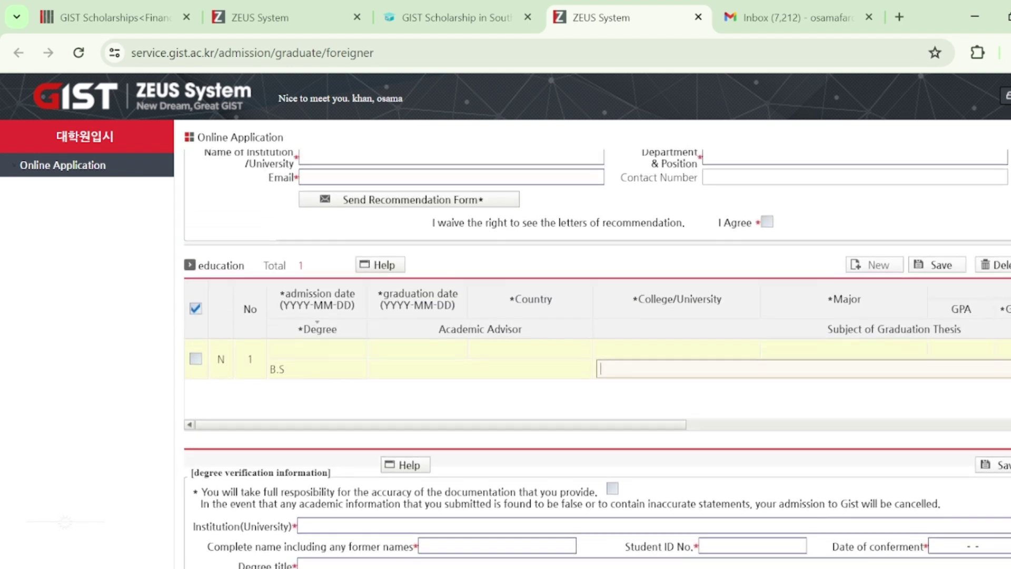
{"action": "scroll", "coordinate": [597, 358], "scroll_direction": "down", "scroll_amount": 1}
{"action": "scroll", "coordinate": [597, 358], "scroll_direction": "down", "scroll_amount": 2}
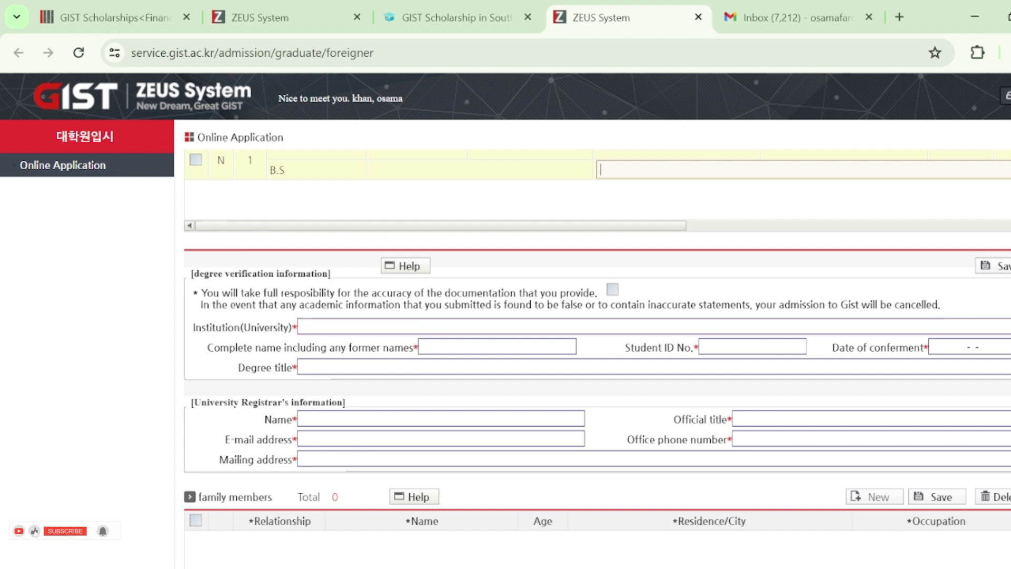
{"action": "scroll", "coordinate": [390, 373], "scroll_direction": "down", "scroll_amount": 1}
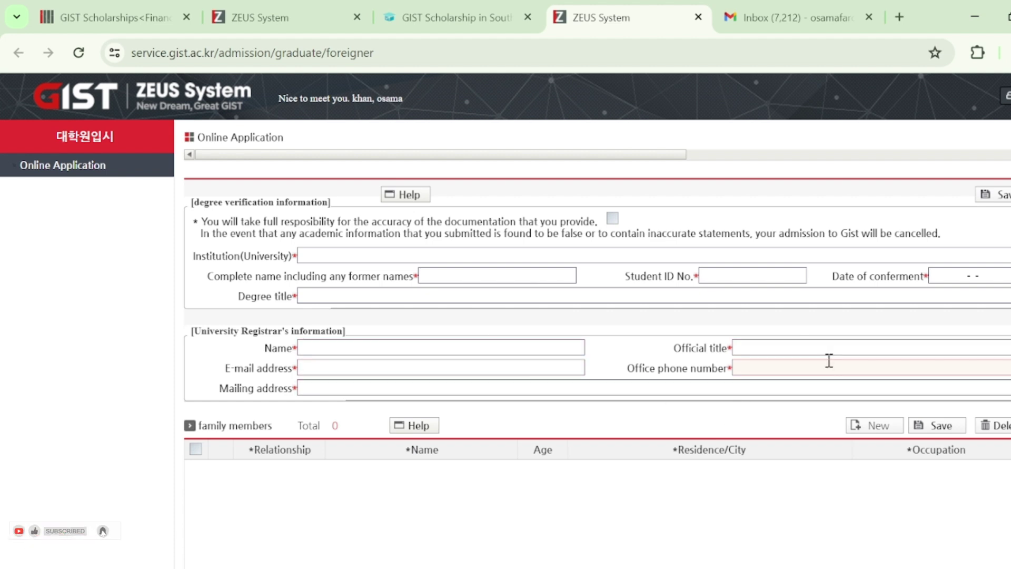
Add a new family member entry, mark it as selected, and view its relationship options
{"action": "scroll", "coordinate": [597, 358], "scroll_direction": "down", "scroll_amount": 3}
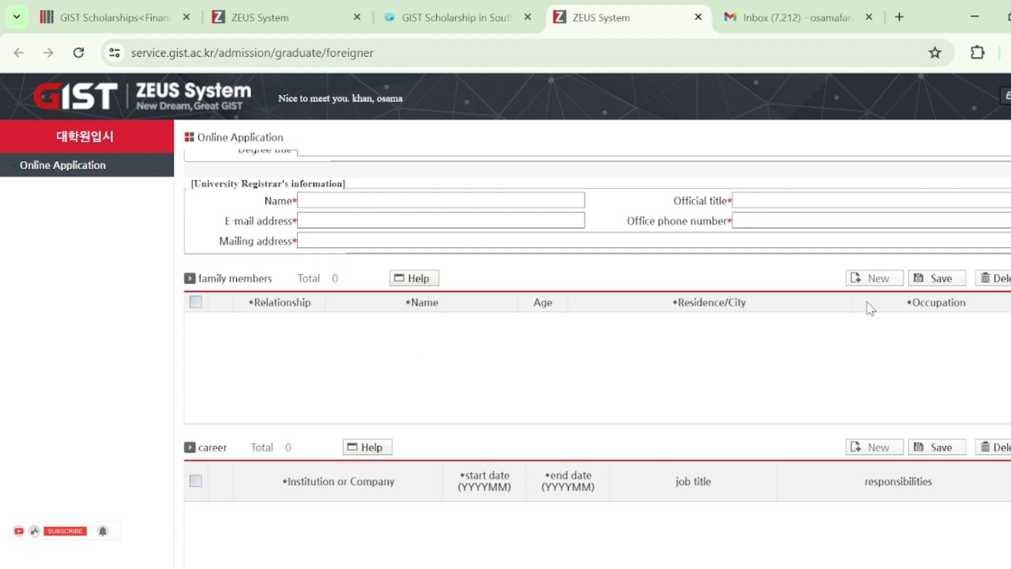
{"action": "left_click", "coordinate": [871, 279]}
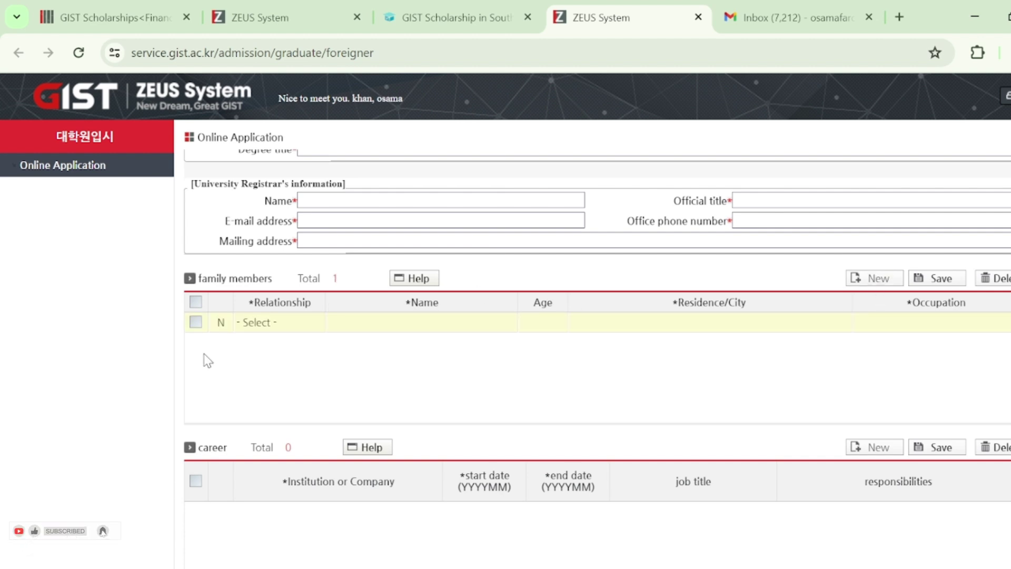
{"action": "left_click", "coordinate": [195, 322]}
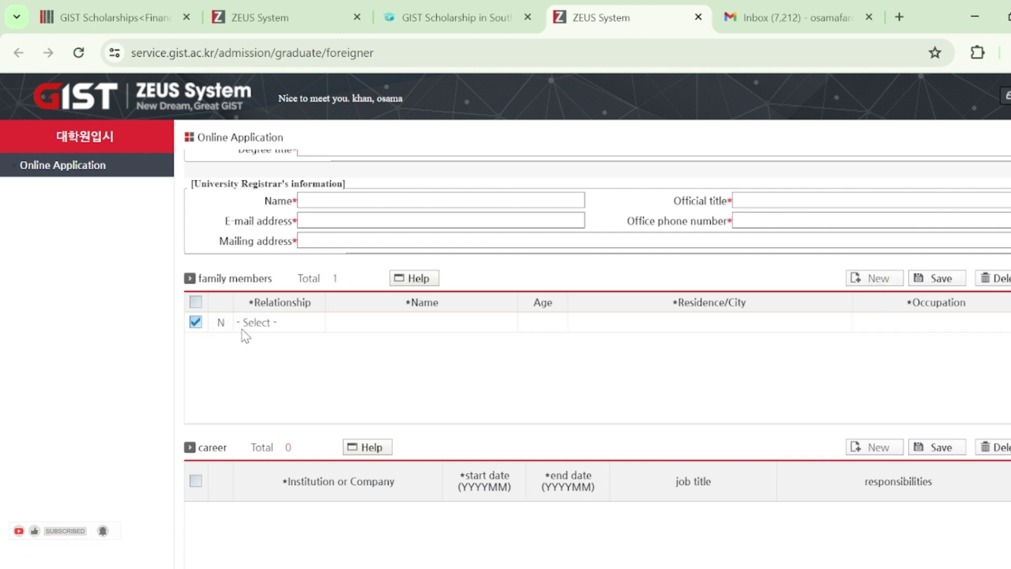
{"action": "left_click", "coordinate": [277, 323]}
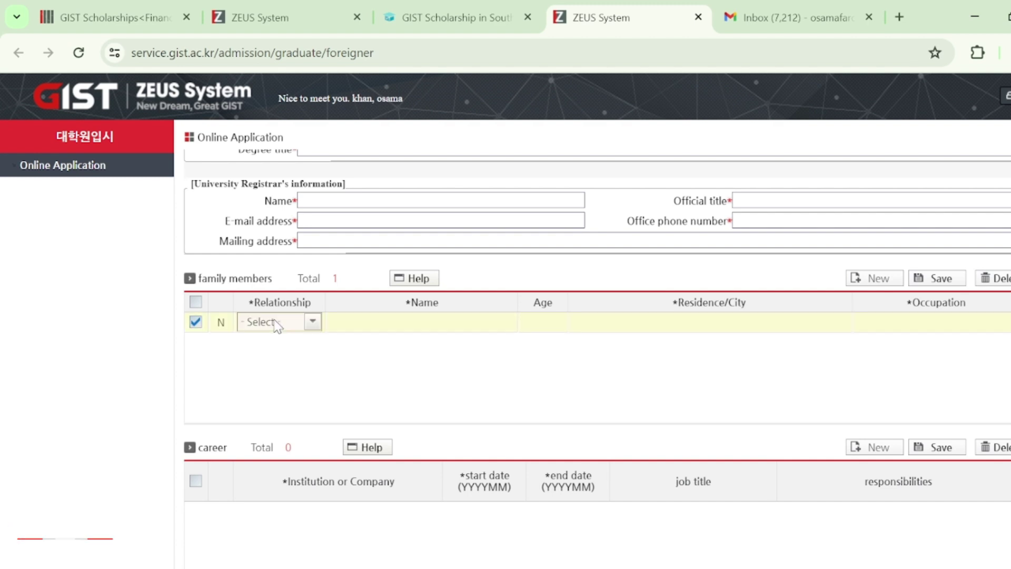
{"action": "left_click", "coordinate": [313, 323]}
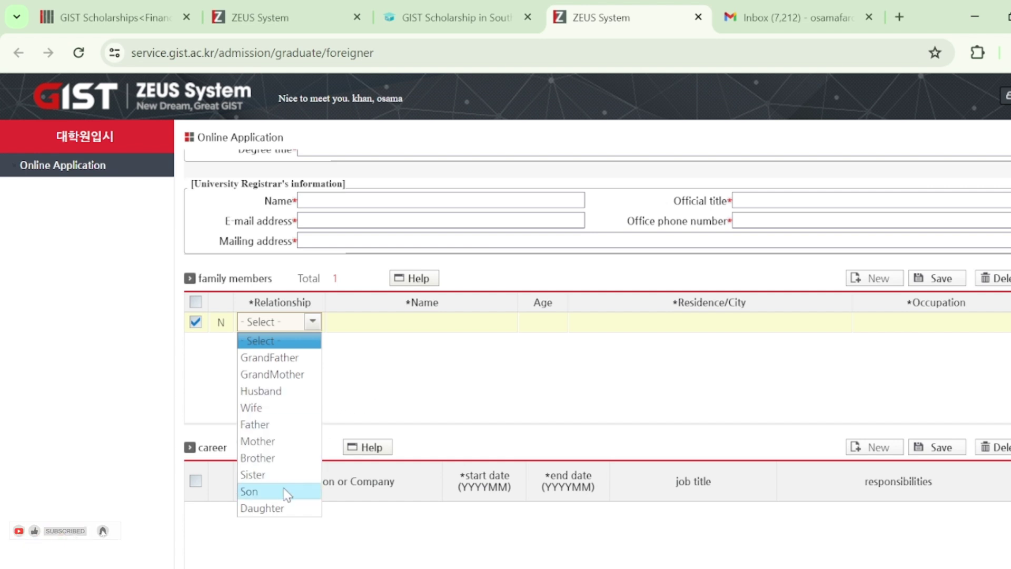
{"action": "left_click", "coordinate": [413, 374]}
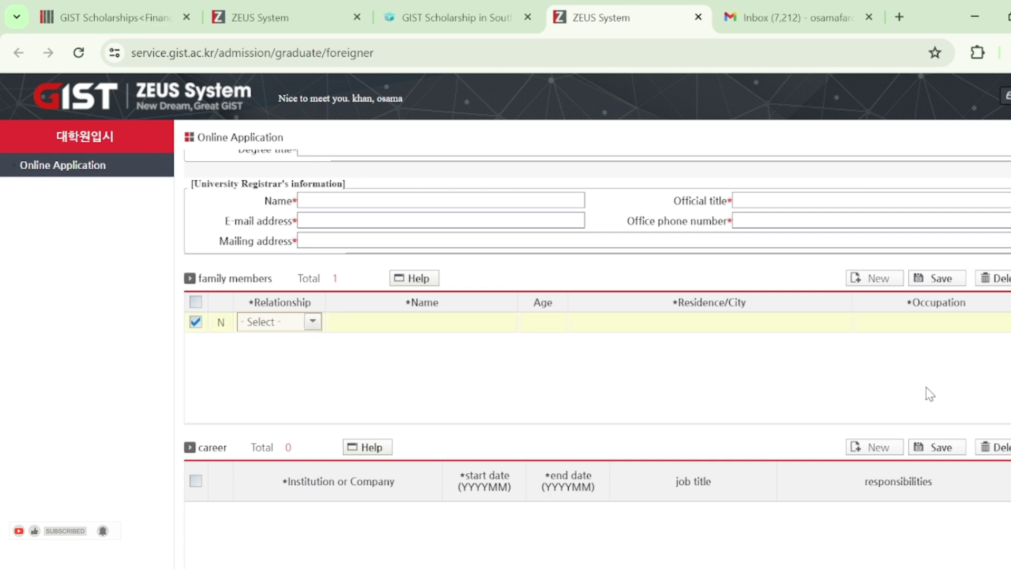
Add a new career entry, mark it as selected, and go to its institution or company field
{"action": "scroll", "coordinate": [597, 358], "scroll_direction": "down", "scroll_amount": 4}
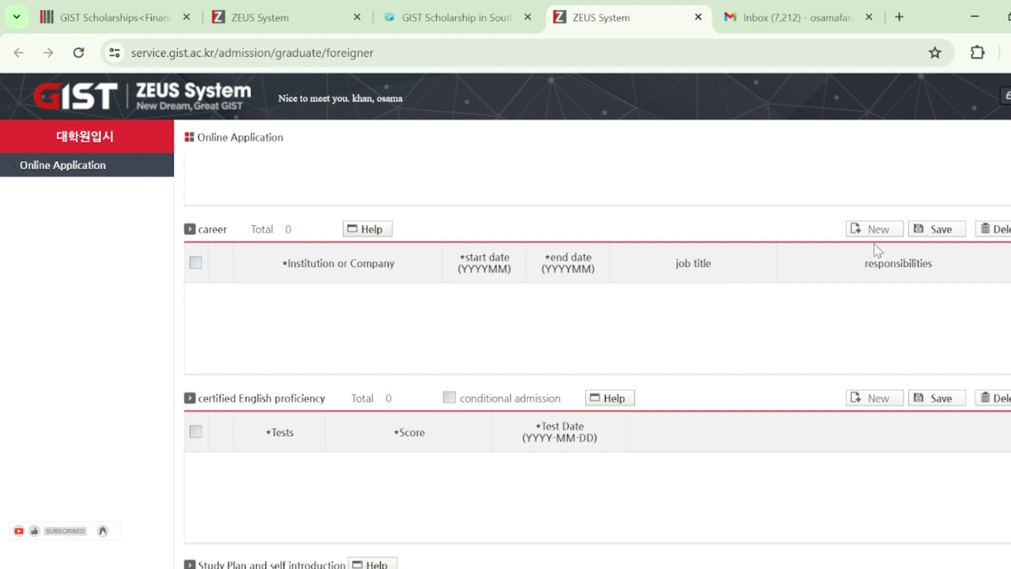
{"action": "left_click", "coordinate": [877, 230]}
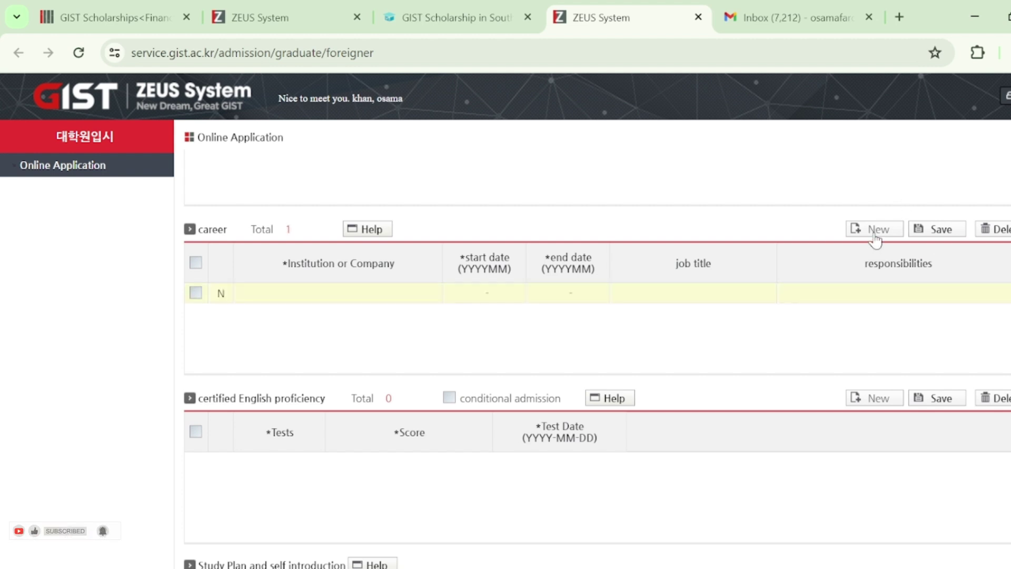
{"action": "left_click", "coordinate": [196, 293]}
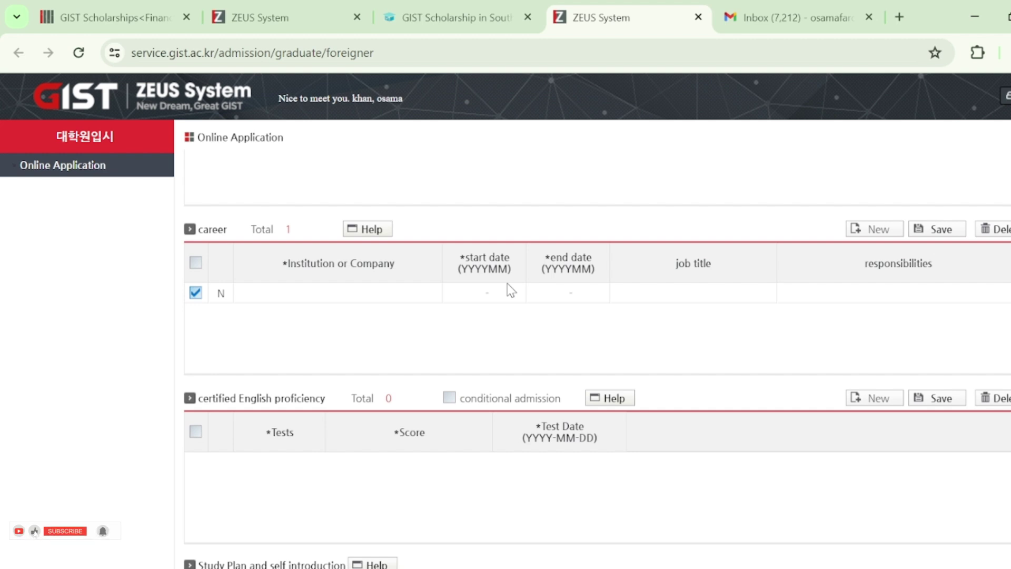
{"action": "left_click", "coordinate": [340, 293]}
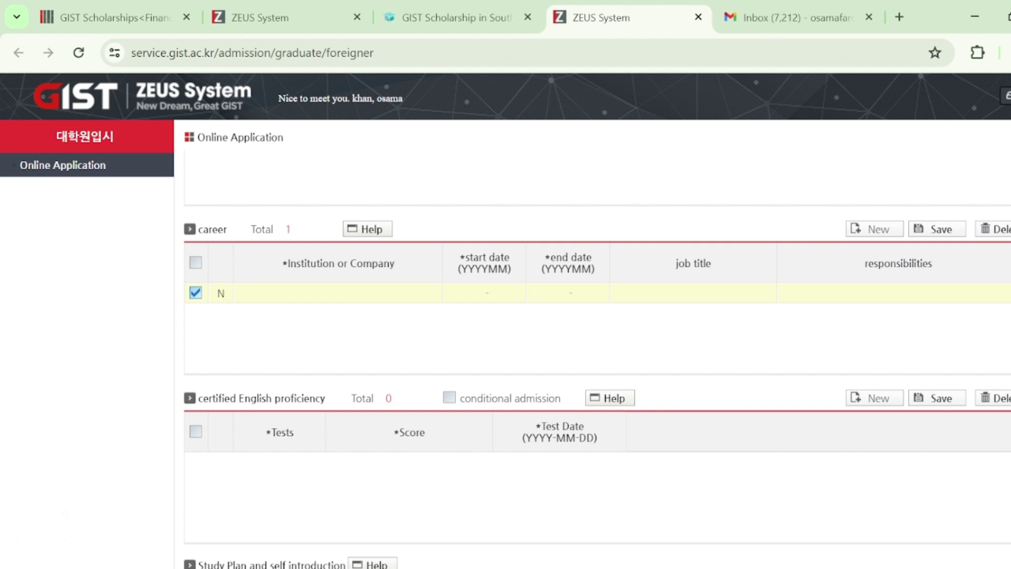
Select all in the certified English proficiency list and add a new test entry to it
{"action": "scroll", "coordinate": [598, 358], "scroll_direction": "down", "scroll_amount": 3}
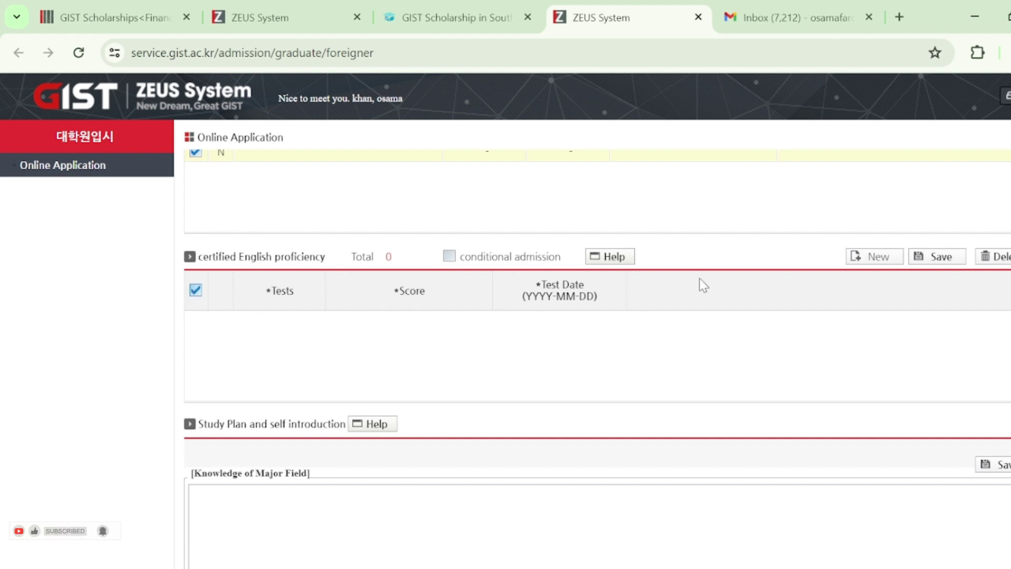
{"action": "left_click", "coordinate": [875, 258]}
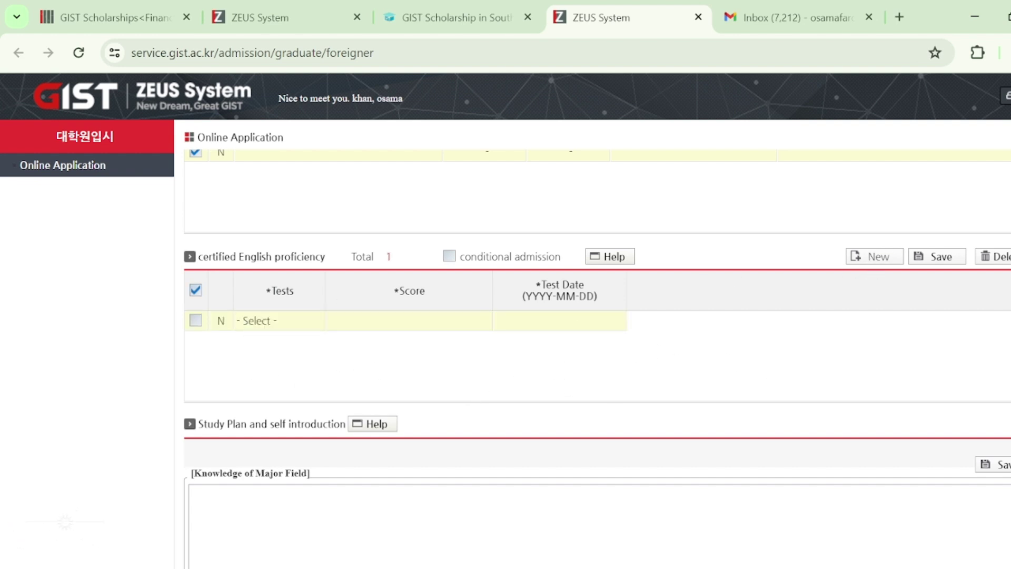
Look over the Knowledge of Major Field and Reason for Study in Korea fields of the study plan section
{"action": "scroll", "coordinate": [597, 358], "scroll_direction": "down", "scroll_amount": 2}
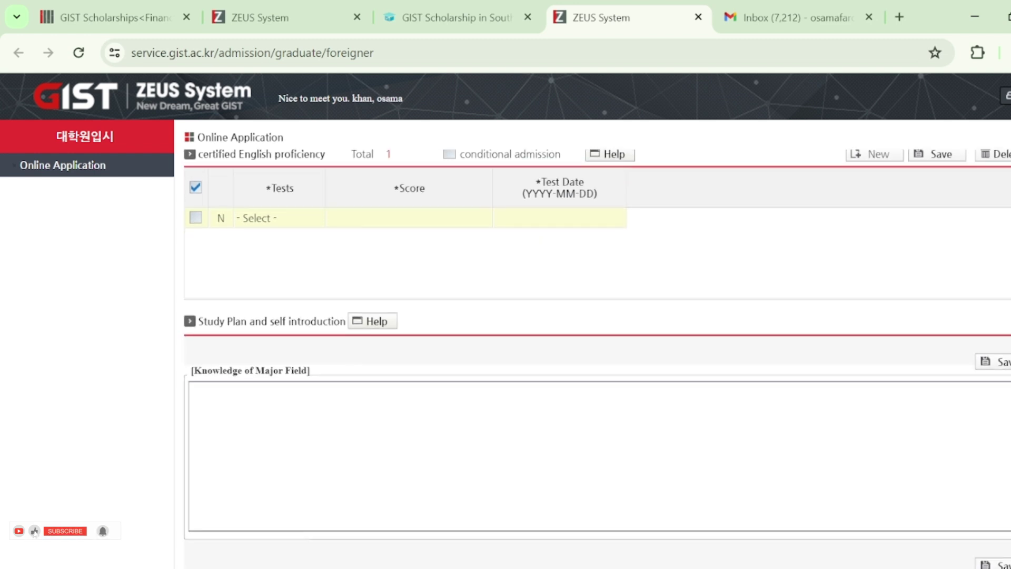
{"action": "scroll", "coordinate": [597, 358], "scroll_direction": "down", "scroll_amount": 1}
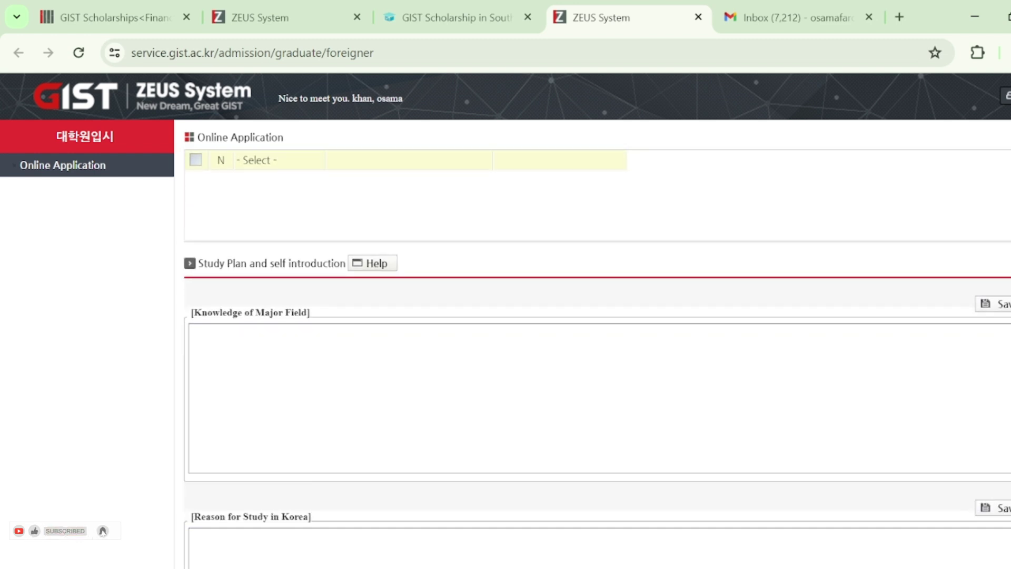
{"action": "scroll", "coordinate": [597, 358], "scroll_direction": "down", "scroll_amount": 2}
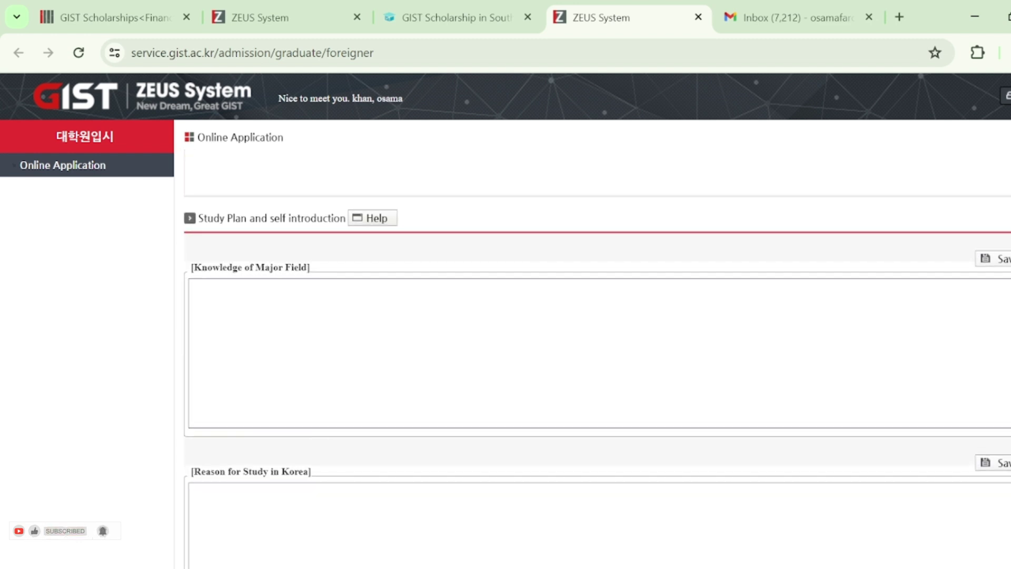
{"action": "left_click", "coordinate": [469, 302]}
{"action": "scroll", "coordinate": [468, 342], "scroll_direction": "down", "scroll_amount": 5}
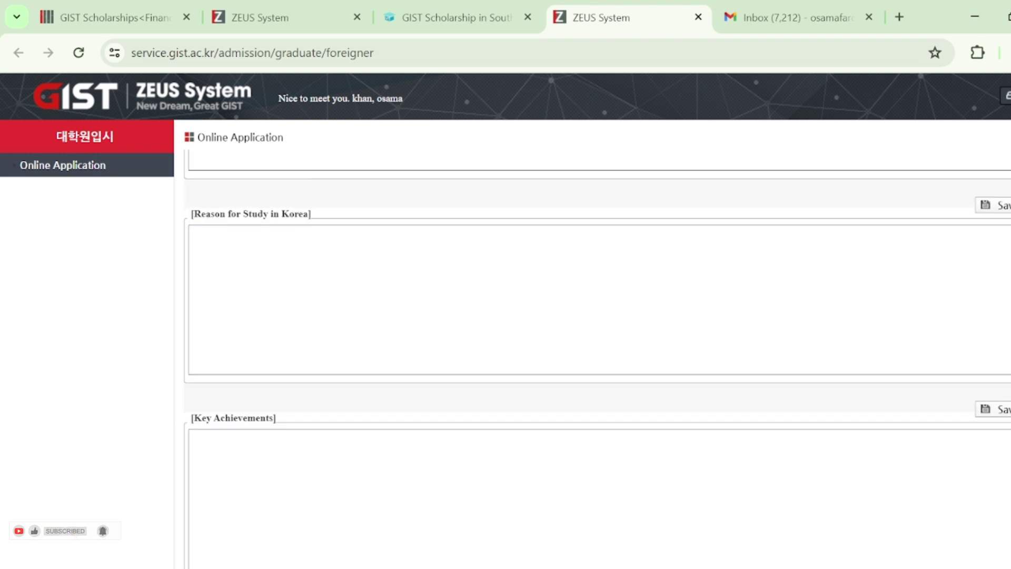
{"action": "left_click", "coordinate": [467, 373]}
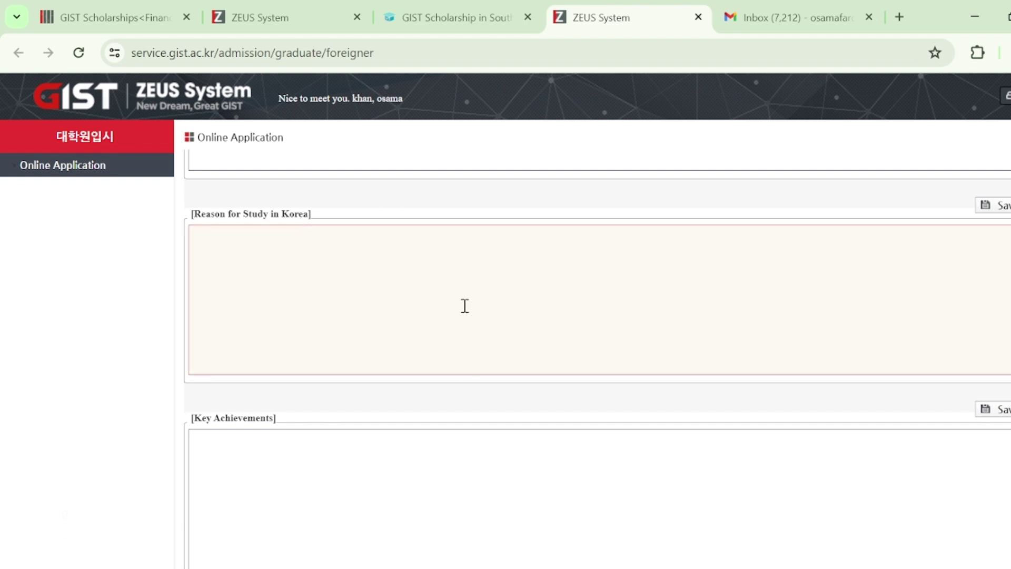
{"action": "left_click", "coordinate": [987, 483]}
{"action": "left_click", "coordinate": [607, 333]}
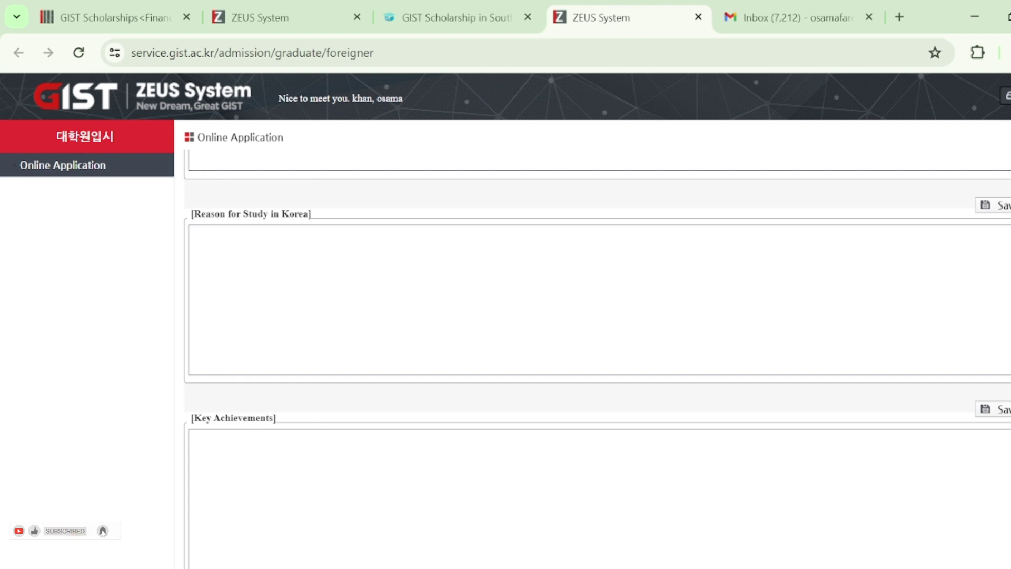
Look over the Key Achievements and Goal of Study & Study Plan fields
{"action": "scroll", "coordinate": [597, 343], "scroll_direction": "down", "scroll_amount": 2}
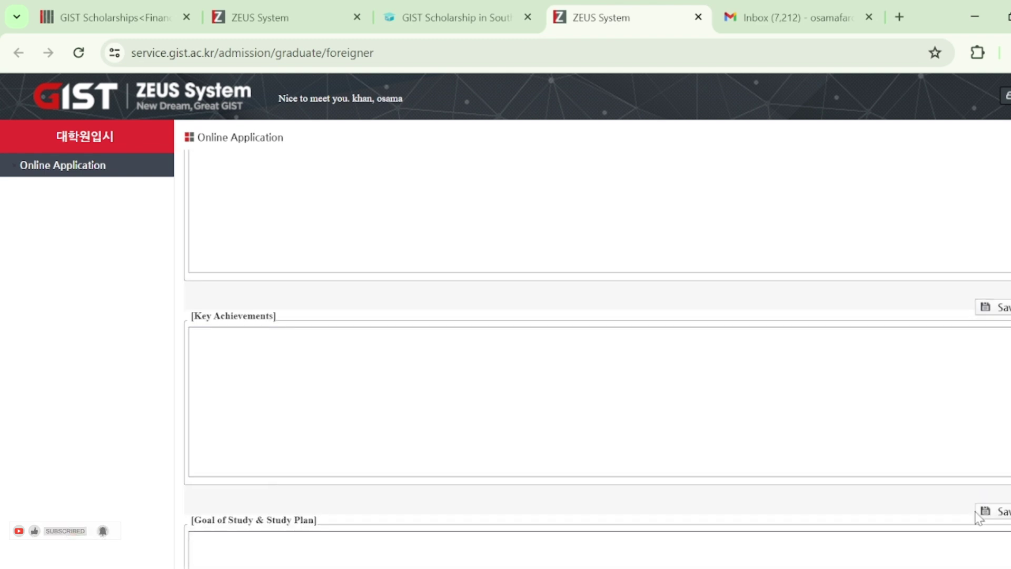
{"action": "left_click", "coordinate": [520, 384]}
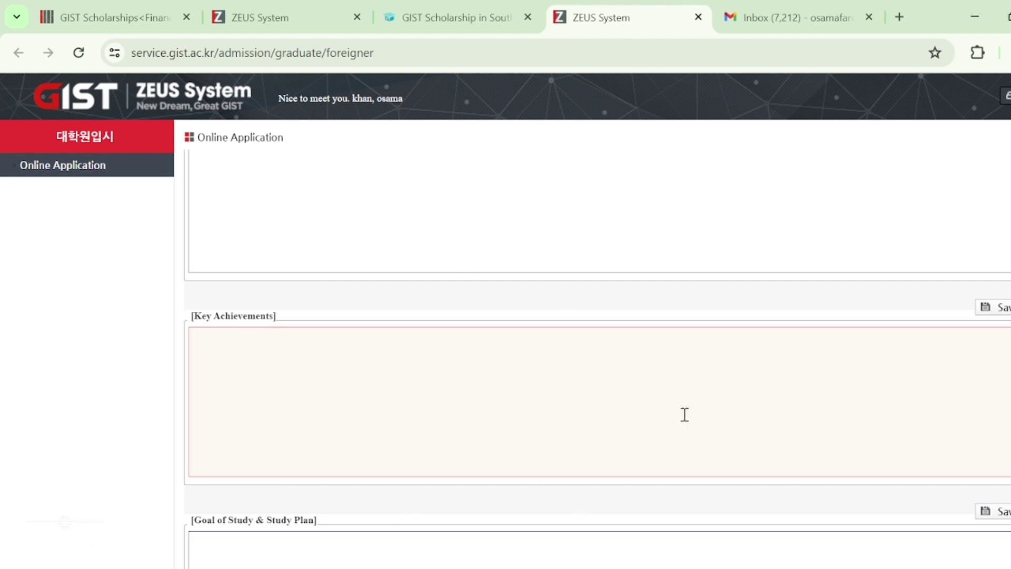
{"action": "left_click", "coordinate": [30, 543]}
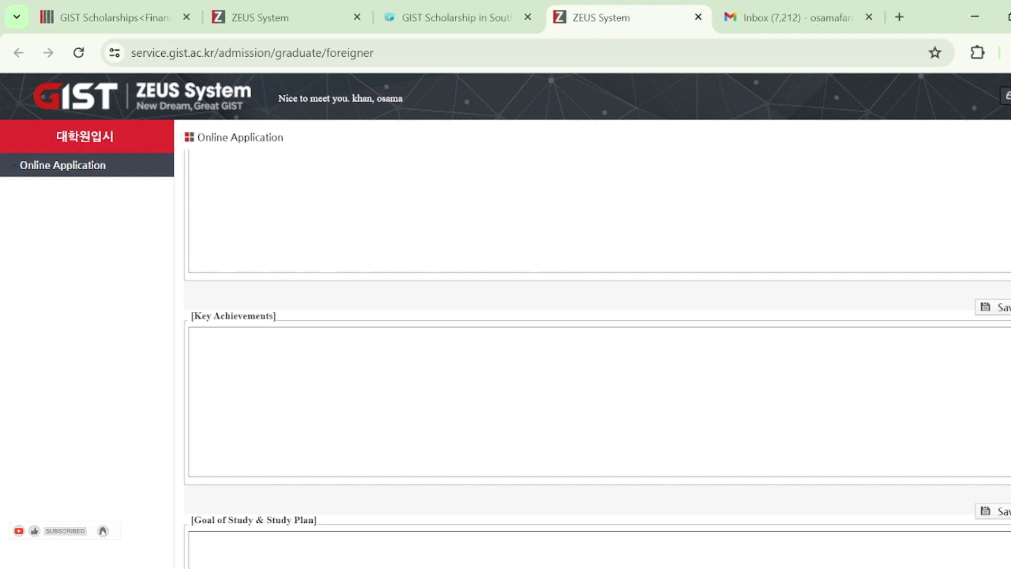
{"action": "scroll", "coordinate": [597, 316], "scroll_direction": "down", "scroll_amount": 3}
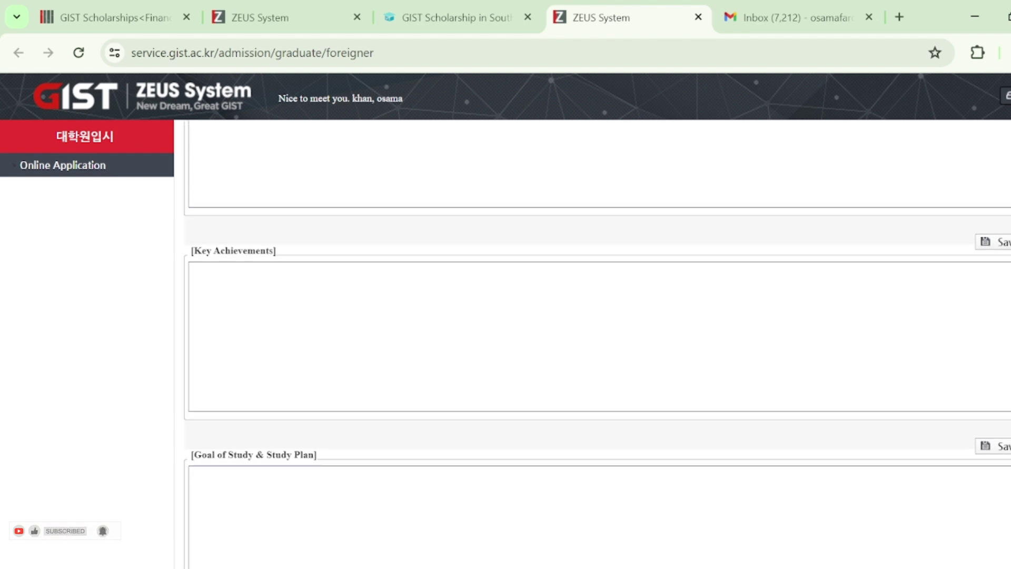
{"action": "left_click", "coordinate": [275, 425]}
{"action": "left_click", "coordinate": [253, 383]}
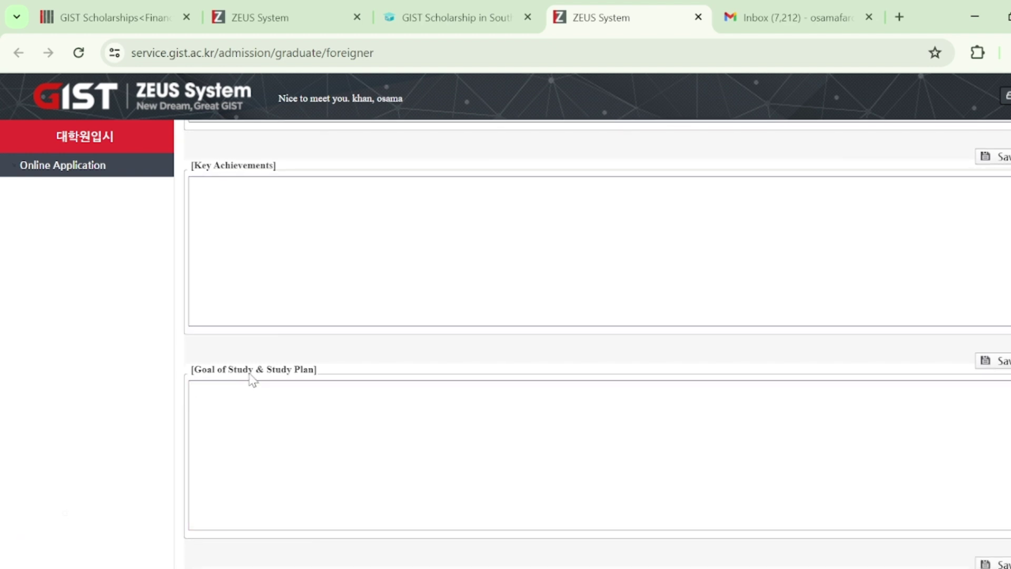
{"action": "left_click", "coordinate": [456, 427]}
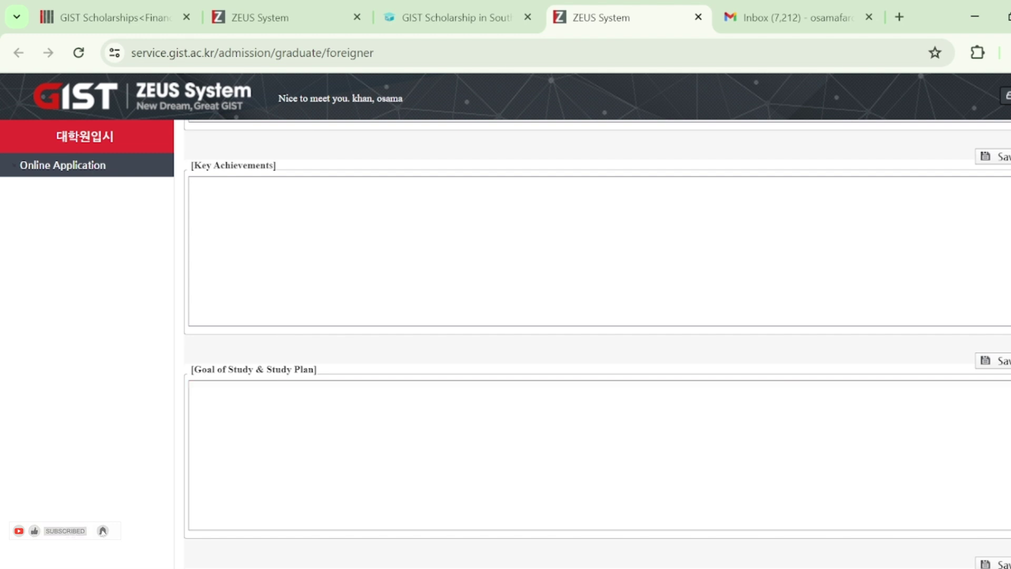
View the Action Plan after Study and Self Introduction fields, and review all the study plan fields once more
{"action": "scroll", "coordinate": [598, 343], "scroll_direction": "down", "scroll_amount": 5}
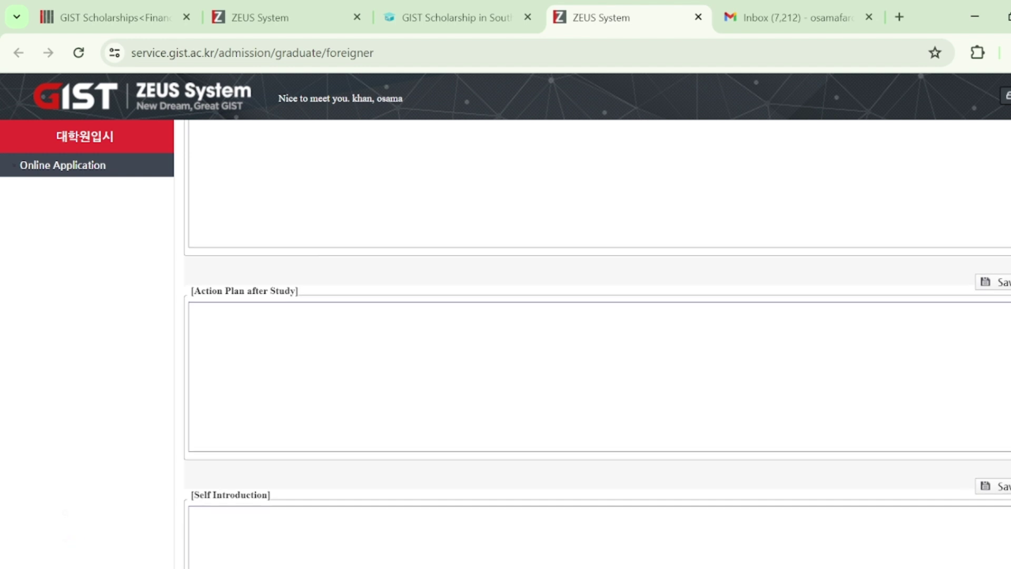
{"action": "scroll", "coordinate": [597, 342], "scroll_direction": "up", "scroll_amount": 1}
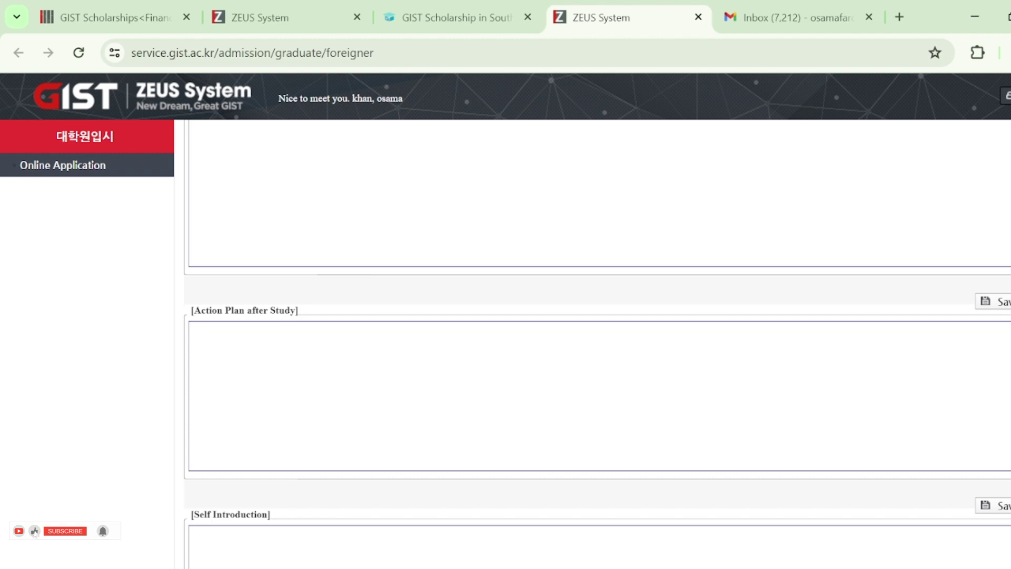
{"action": "scroll", "coordinate": [597, 345], "scroll_direction": "down", "scroll_amount": 7}
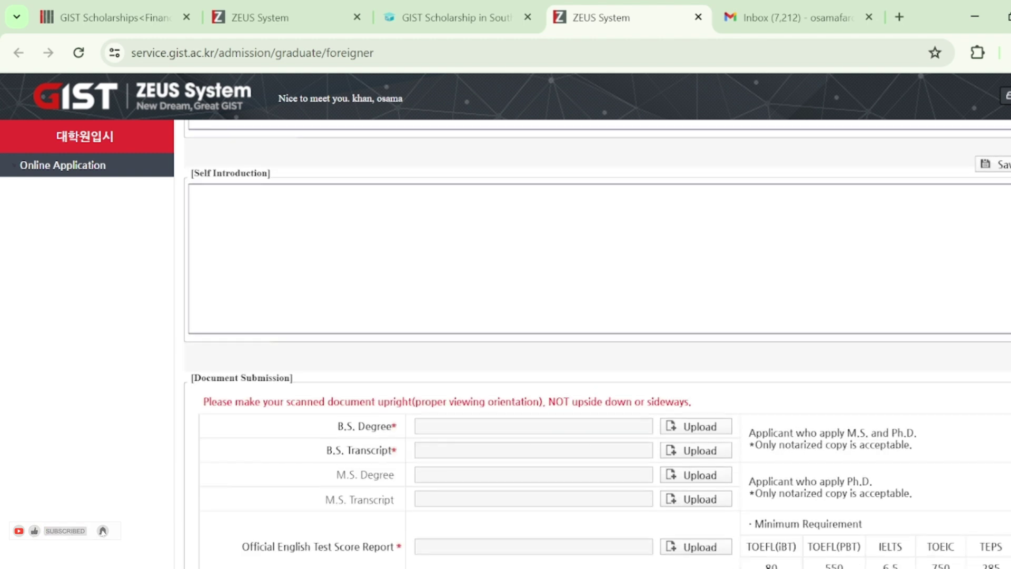
{"action": "scroll", "coordinate": [598, 342], "scroll_direction": "up", "scroll_amount": 13}
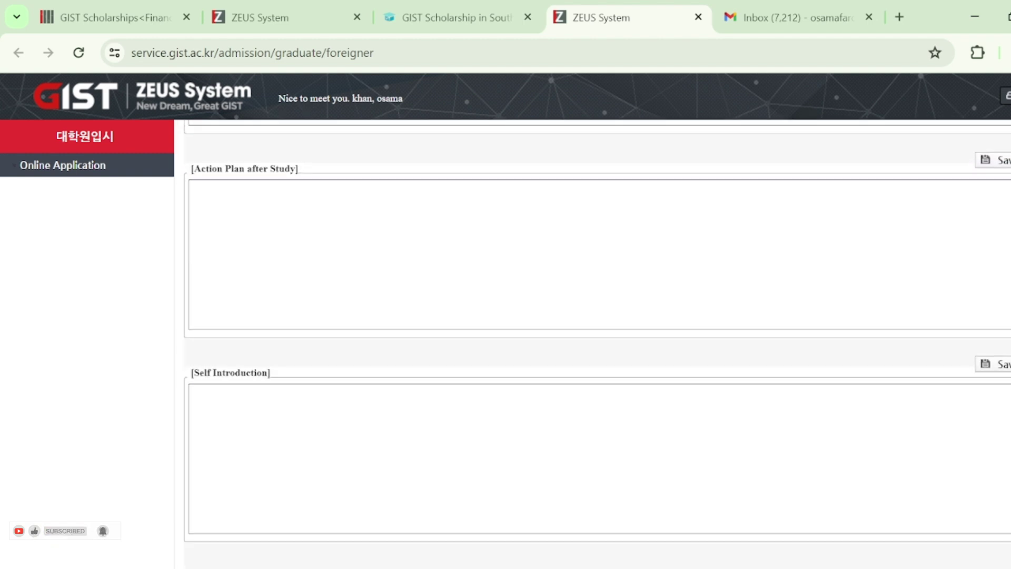
{"action": "scroll", "coordinate": [597, 343], "scroll_direction": "up", "scroll_amount": 10}
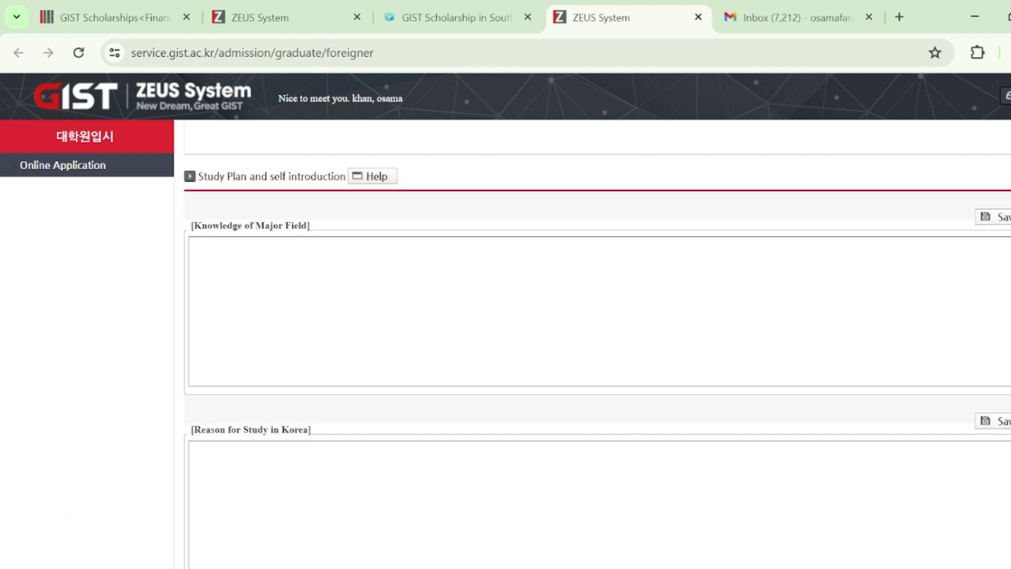
{"action": "scroll", "coordinate": [598, 343], "scroll_direction": "down", "scroll_amount": 2}
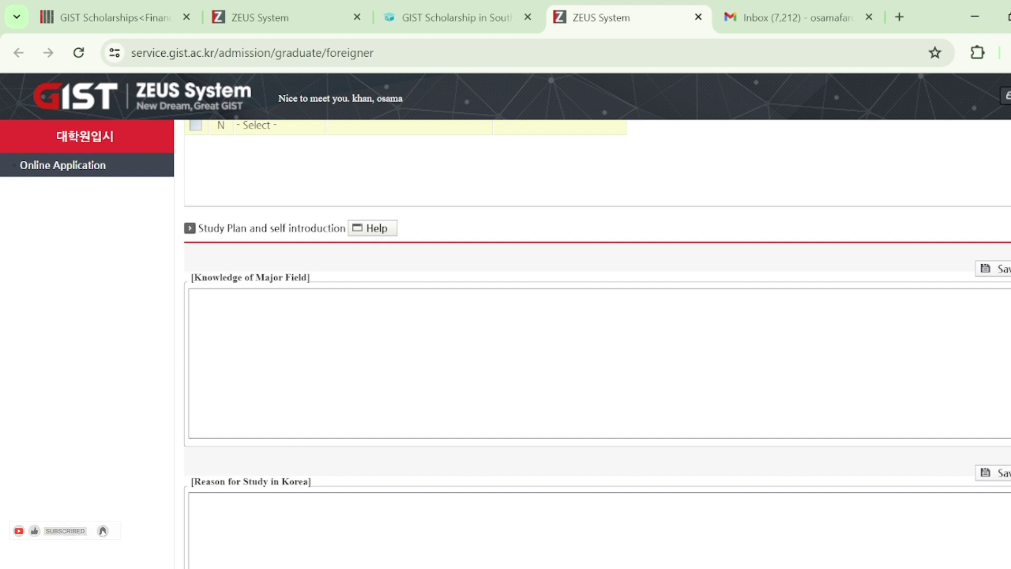
{"action": "scroll", "coordinate": [597, 345], "scroll_direction": "down", "scroll_amount": 3}
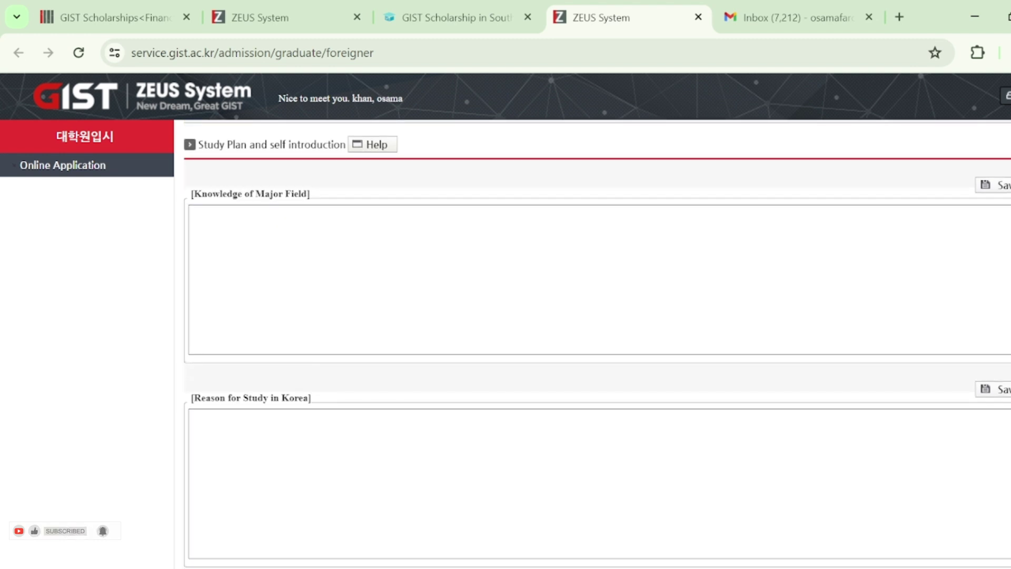
{"action": "scroll", "coordinate": [597, 344], "scroll_direction": "down", "scroll_amount": 10}
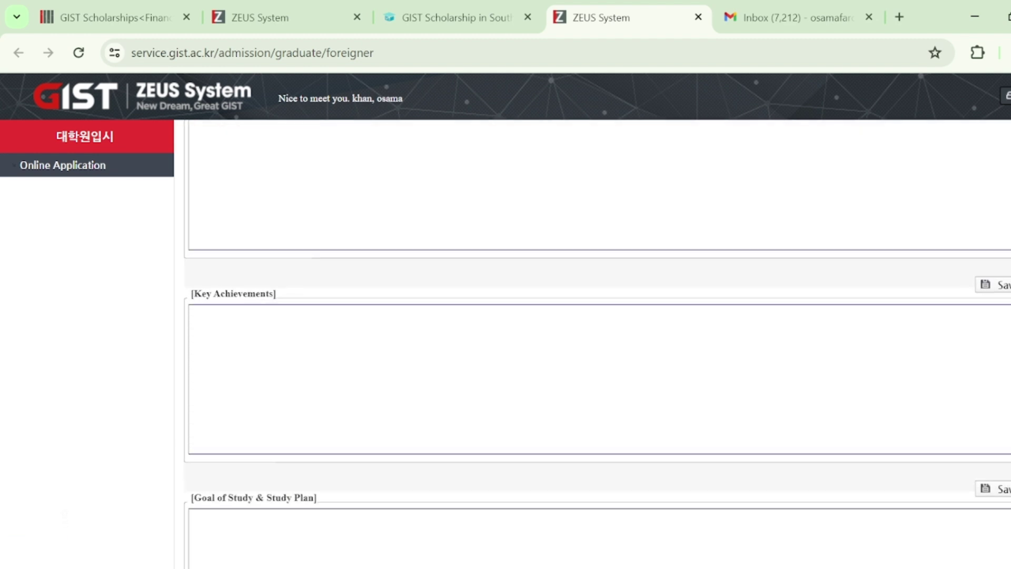
{"action": "scroll", "coordinate": [597, 344], "scroll_direction": "down", "scroll_amount": 10}
{"action": "scroll", "coordinate": [598, 344], "scroll_direction": "up", "scroll_amount": 4}
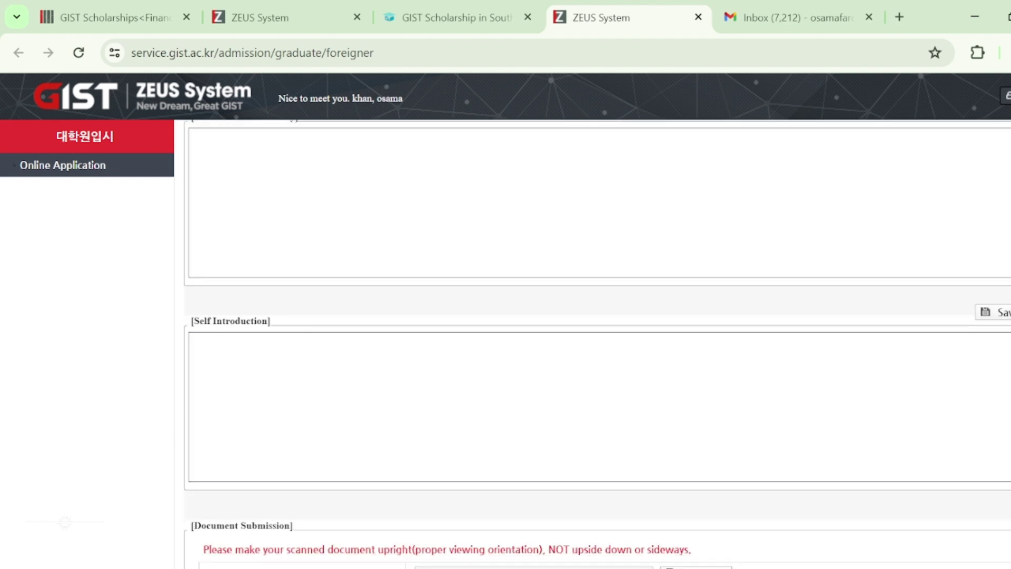
Examine the required uploads and their conditions under Document Submission, and read the notice above the final submission
{"action": "scroll", "coordinate": [597, 344], "scroll_direction": "down", "scroll_amount": 5}
{"action": "scroll", "coordinate": [597, 344], "scroll_direction": "down", "scroll_amount": 1}
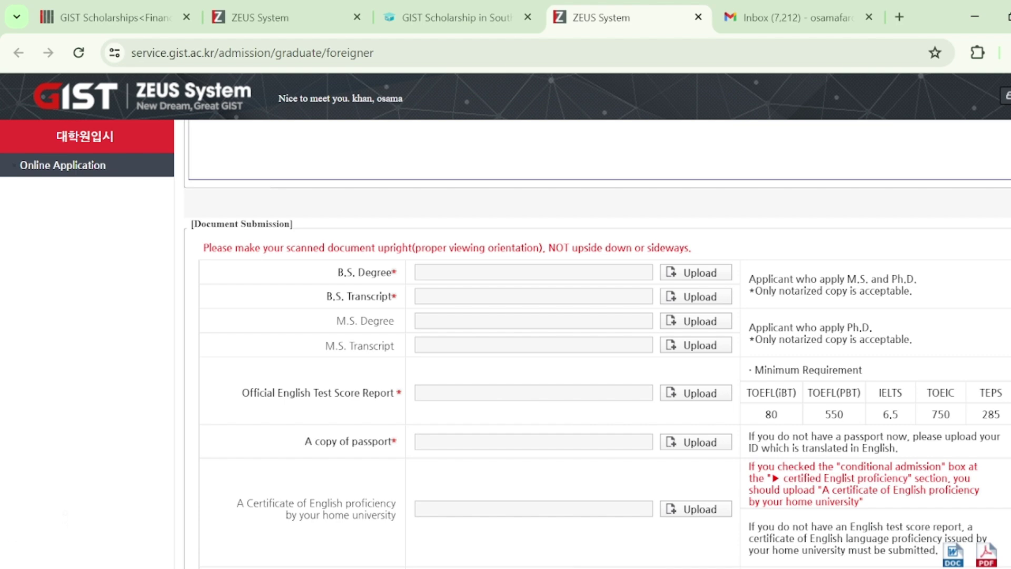
{"action": "scroll", "coordinate": [598, 342], "scroll_direction": "down", "scroll_amount": 2}
{"action": "scroll", "coordinate": [597, 343], "scroll_direction": "down", "scroll_amount": 1}
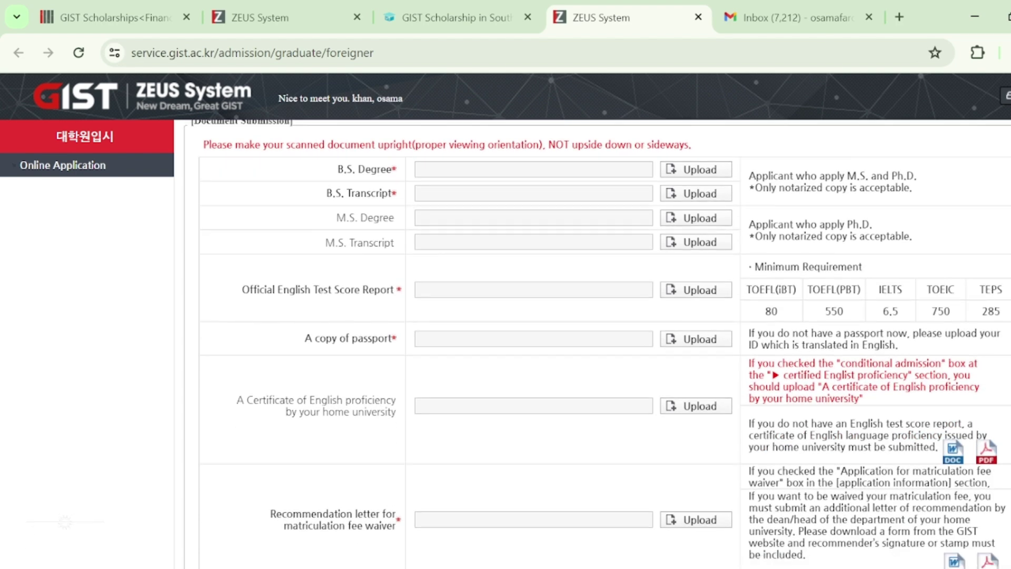
{"action": "scroll", "coordinate": [30, 543], "scroll_direction": "down", "scroll_amount": 2}
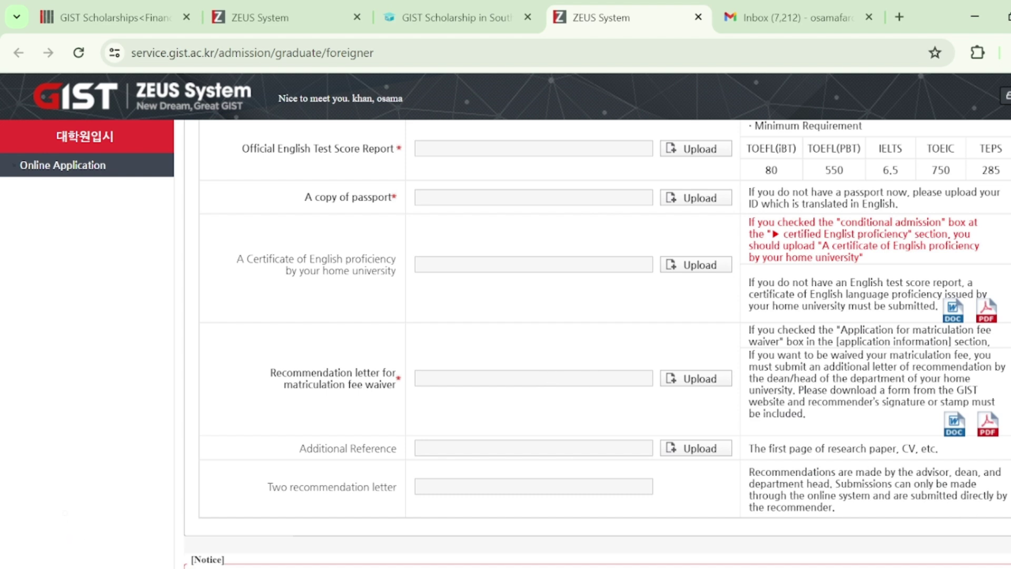
{"action": "scroll", "coordinate": [600, 342], "scroll_direction": "up", "scroll_amount": 3}
{"action": "scroll", "coordinate": [601, 342], "scroll_direction": "down", "scroll_amount": 1}
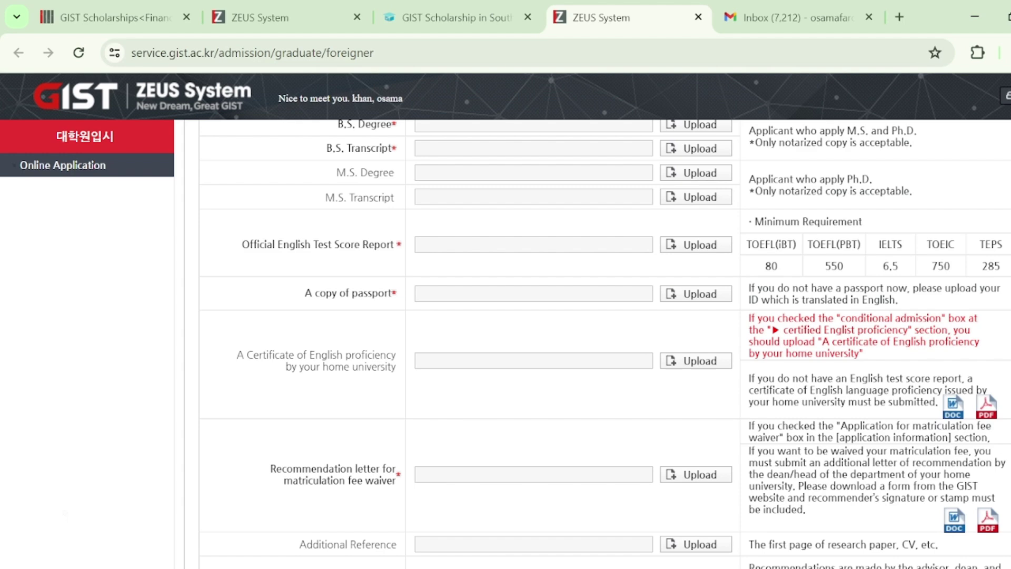
{"action": "scroll", "coordinate": [606, 342], "scroll_direction": "down", "scroll_amount": 3}
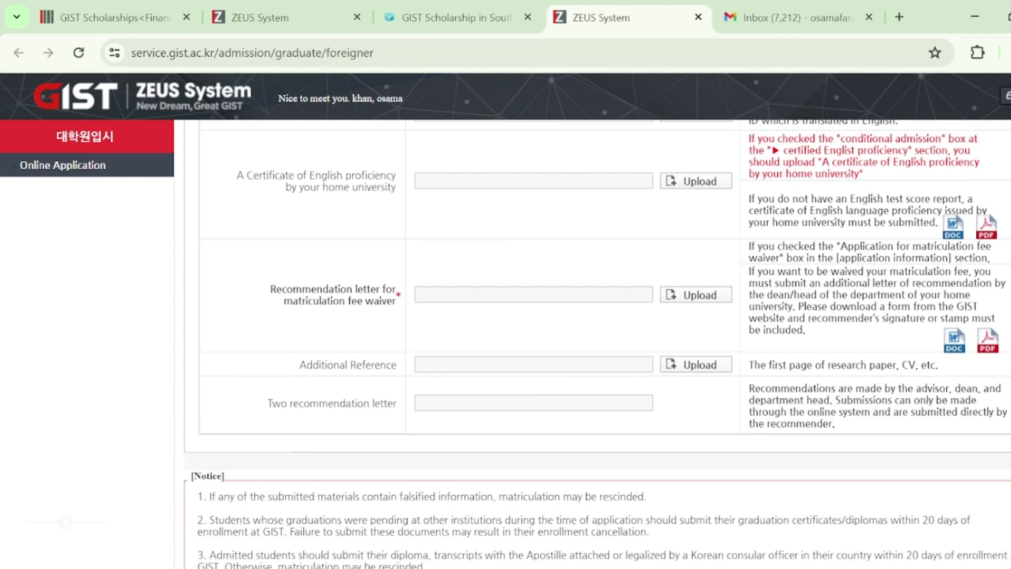
{"action": "scroll", "coordinate": [605, 343], "scroll_direction": "down", "scroll_amount": 3}
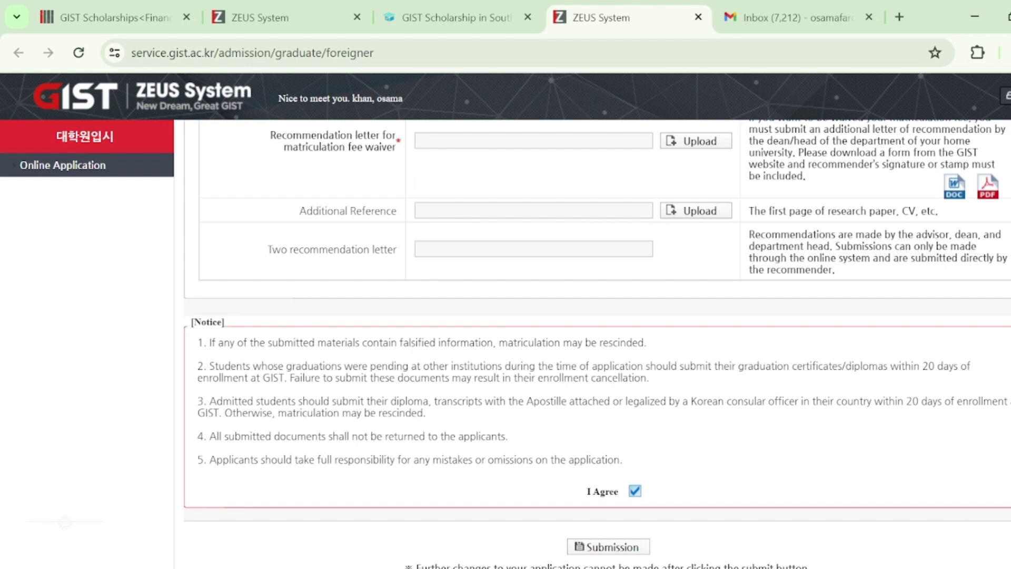
Return to the application information section with the language and matriculation fee waiver fields
{"action": "scroll", "coordinate": [597, 342], "scroll_direction": "up", "scroll_amount": 20}
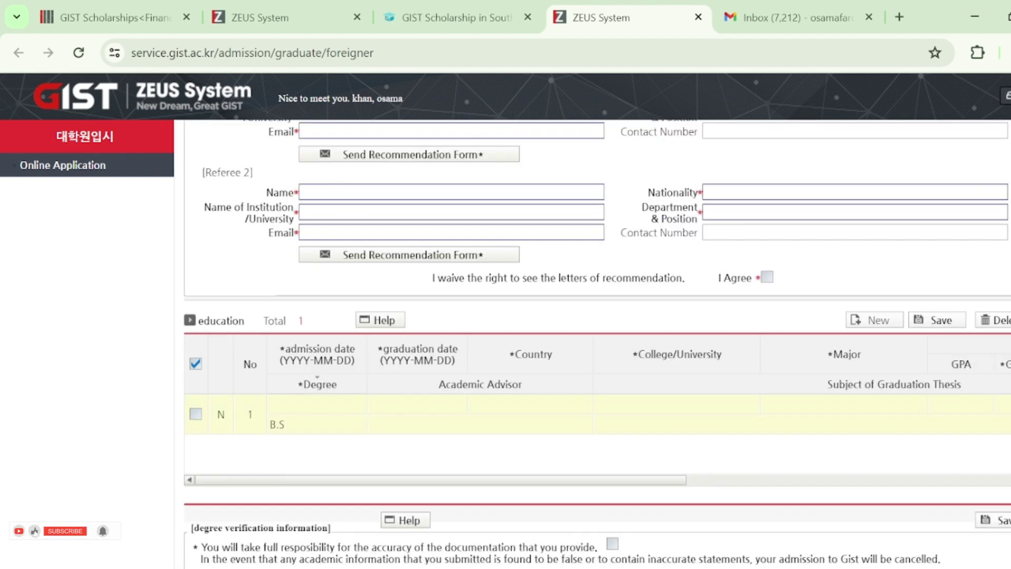
{"action": "scroll", "coordinate": [597, 342], "scroll_direction": "up", "scroll_amount": 8}
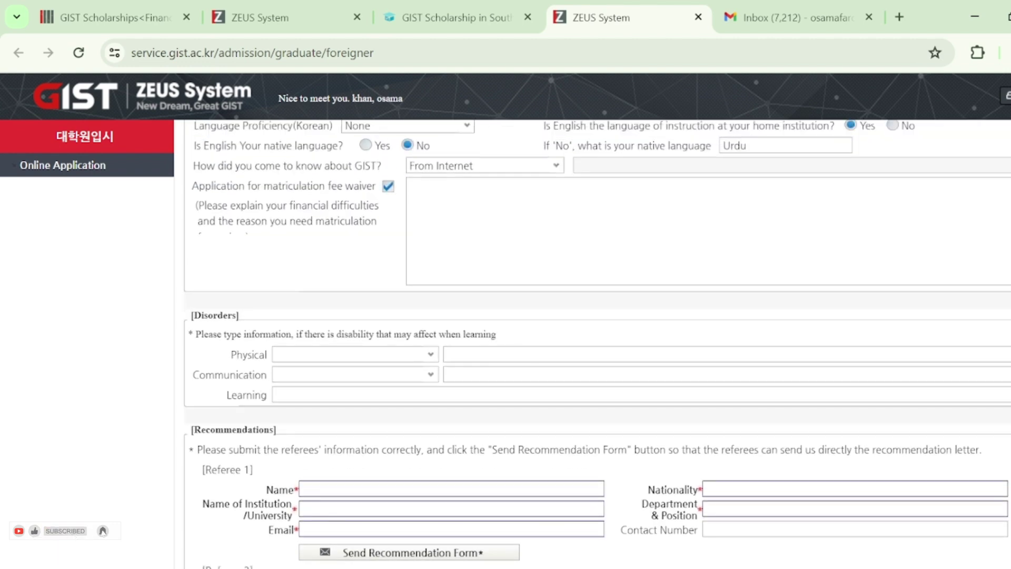
{"action": "scroll", "coordinate": [597, 343], "scroll_direction": "up", "scroll_amount": 3}
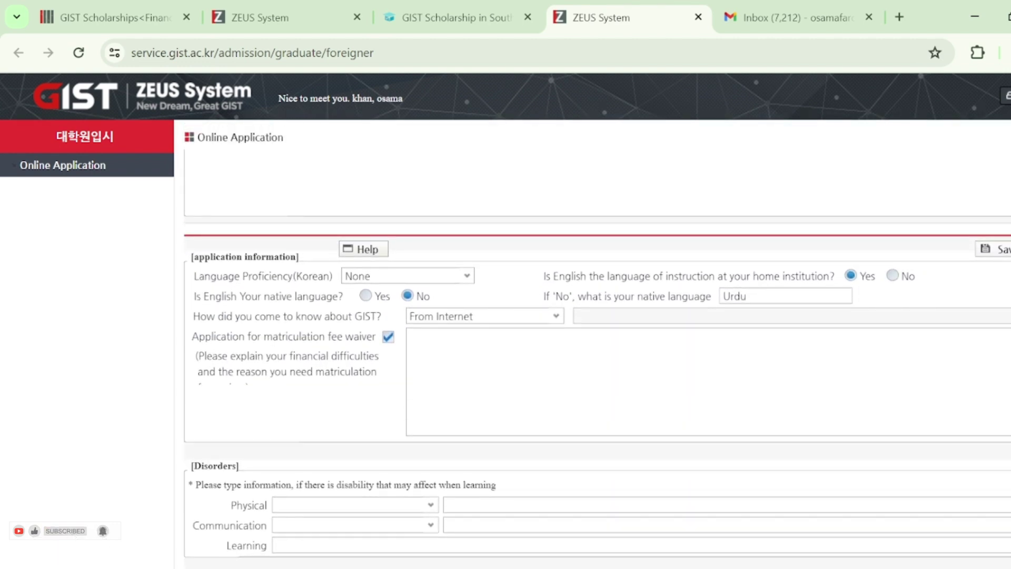